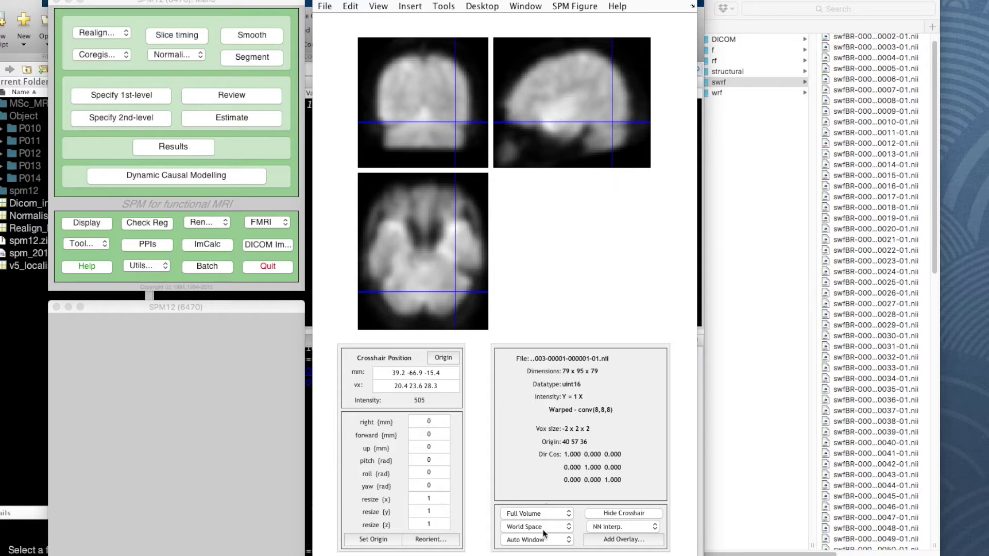
# Zoom the orthogonal views to a 40x40x40mm field and display them in Voxel Space
pyautogui.click(543, 515)
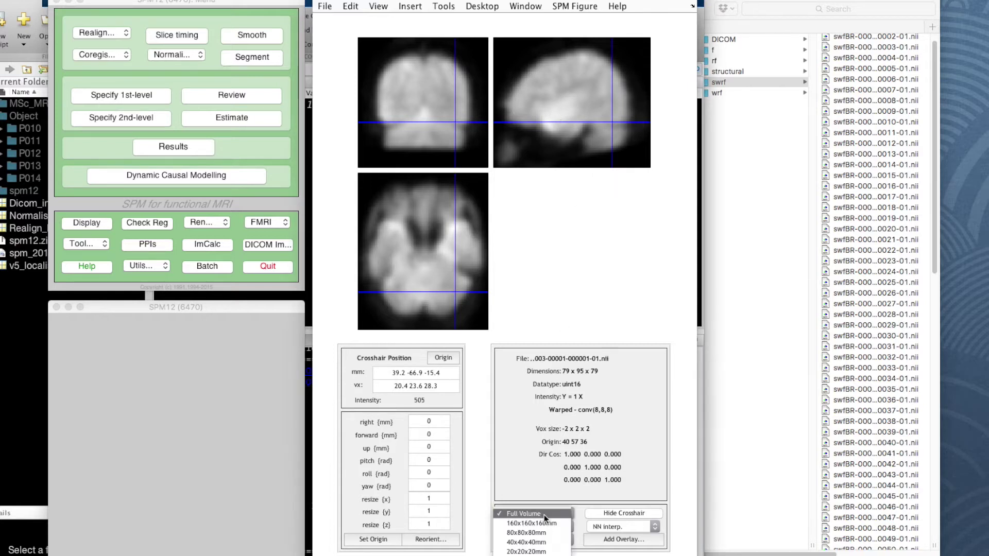
pyautogui.click(543, 532)
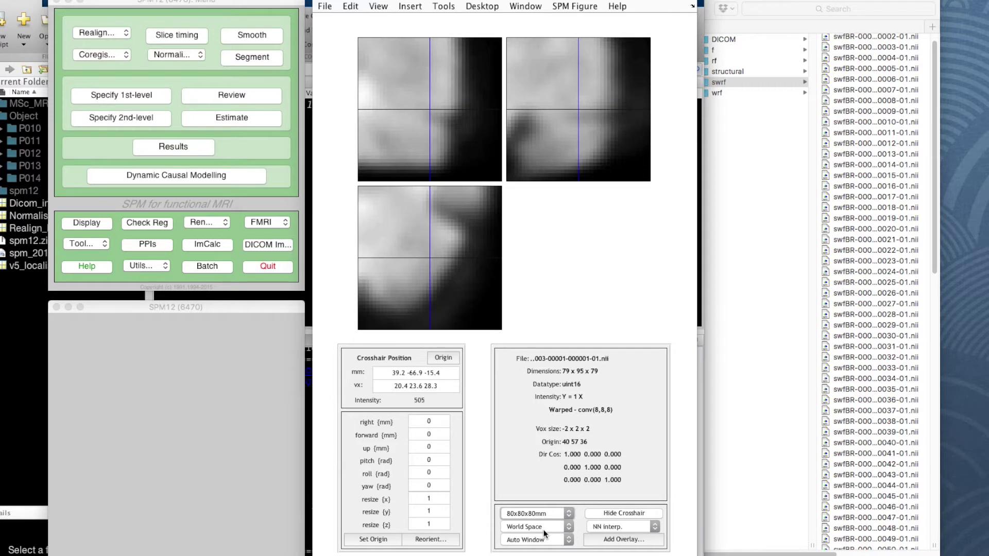
pyautogui.click(534, 512)
pyautogui.click(534, 521)
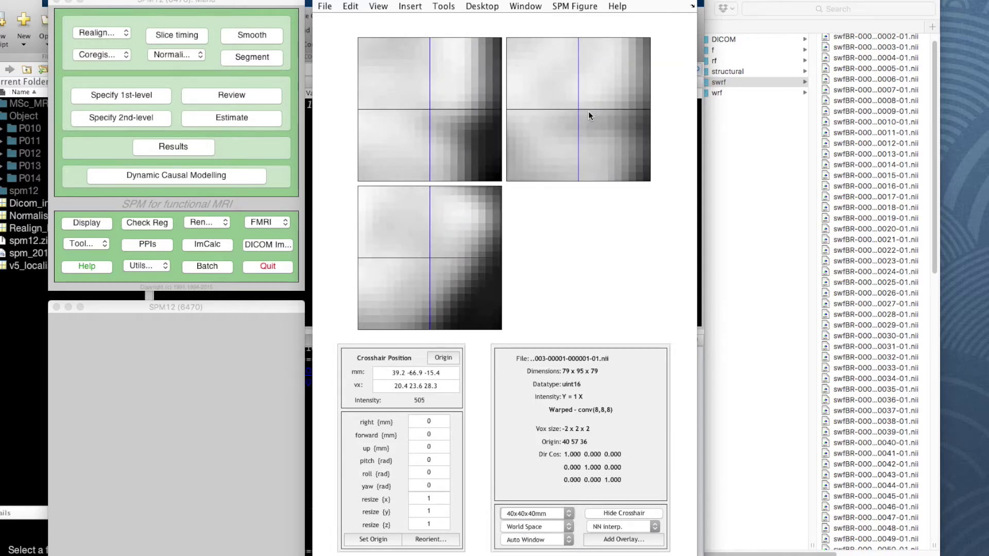
pyautogui.click(539, 524)
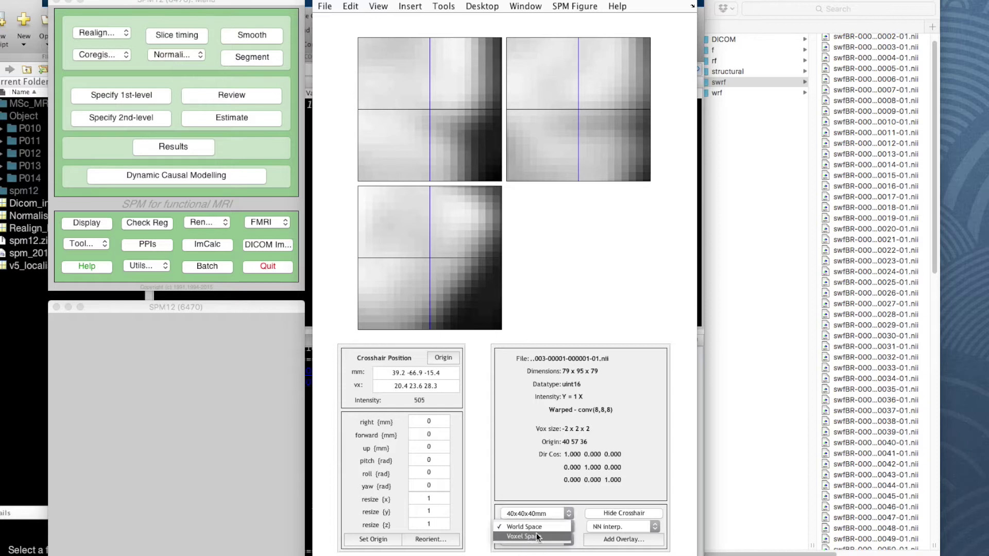
pyautogui.click(535, 536)
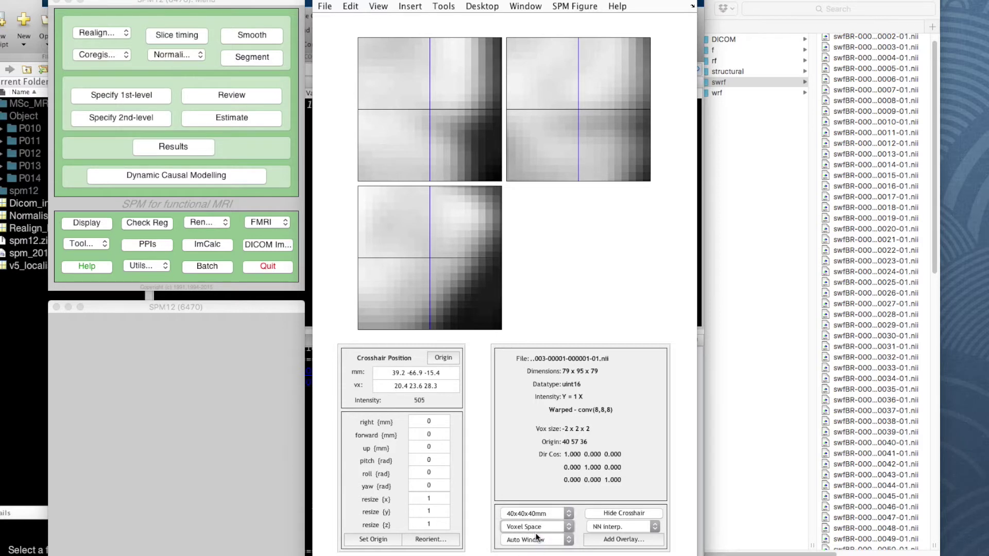
# Reposition the crosshair in the top-right slice, then bring the SPM12 menu window forward
pyautogui.click(588, 115)
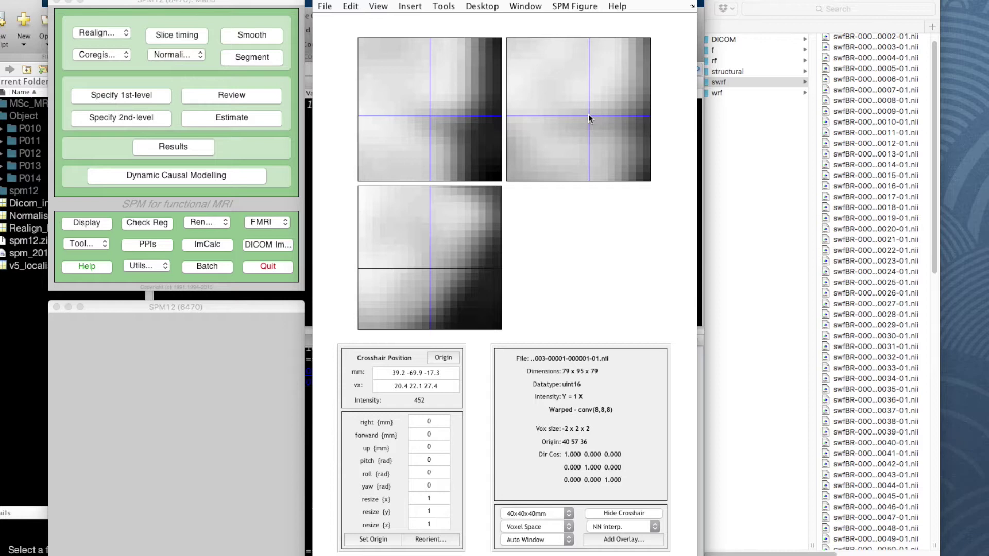
pyautogui.click(590, 114)
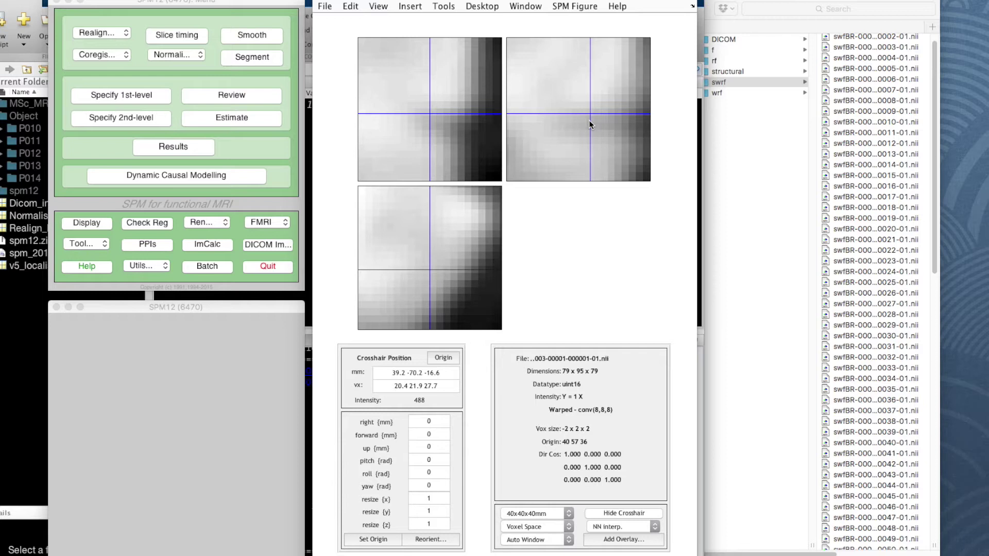
pyautogui.click(192, 3)
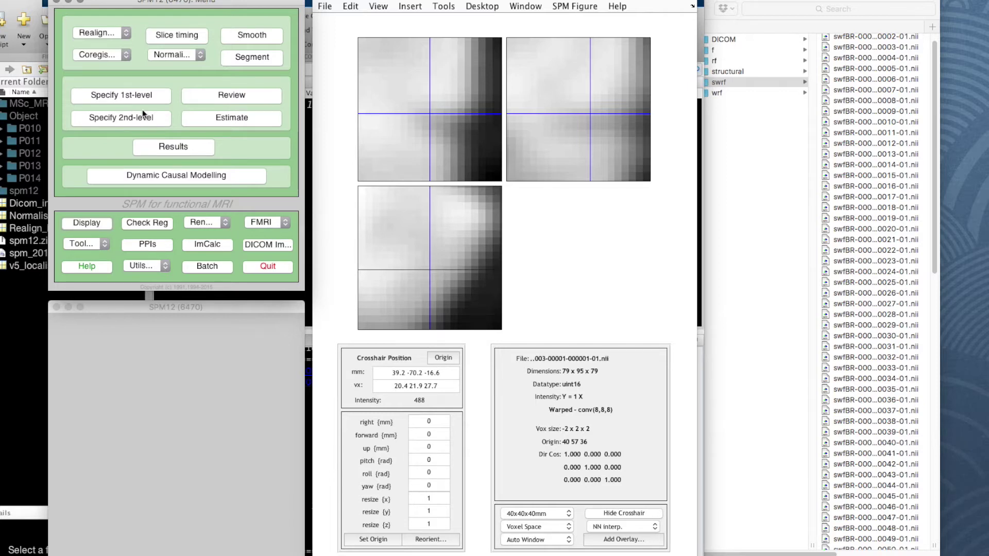
# Open the Specify 1st-level batch, select its Directory item, and bring Finder to the front
pyautogui.click(136, 97)
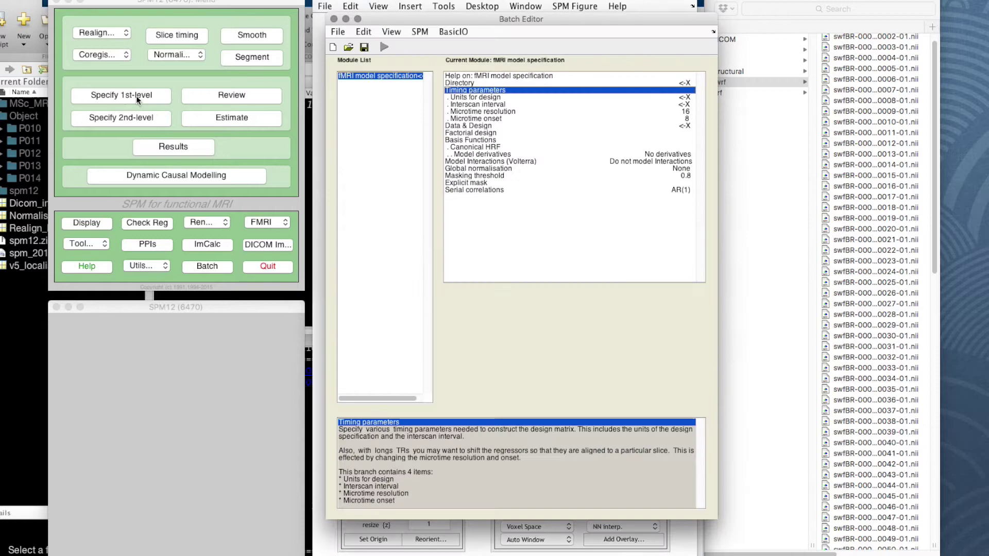
pyautogui.moveTo(420, 25); pyautogui.dragTo(404, 27)
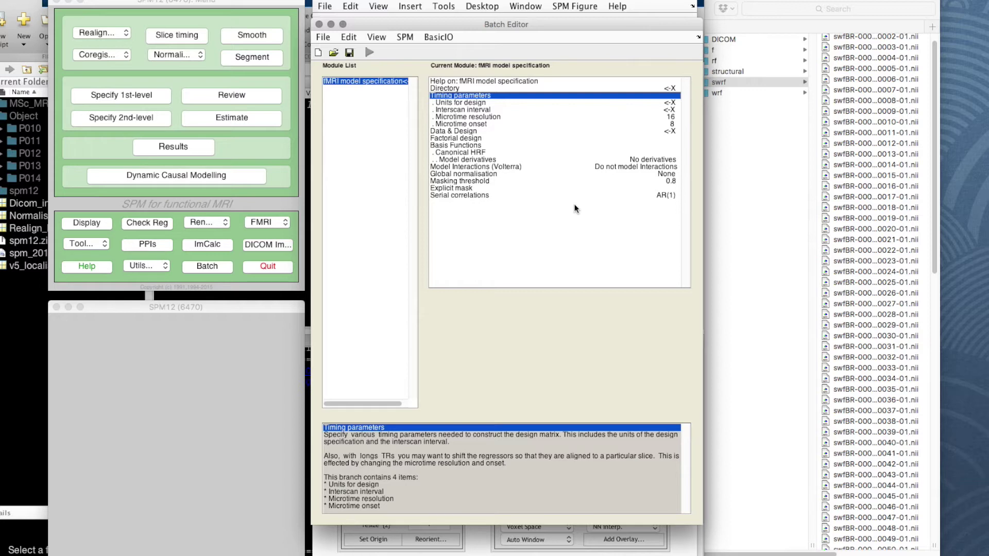
pyautogui.click(452, 88)
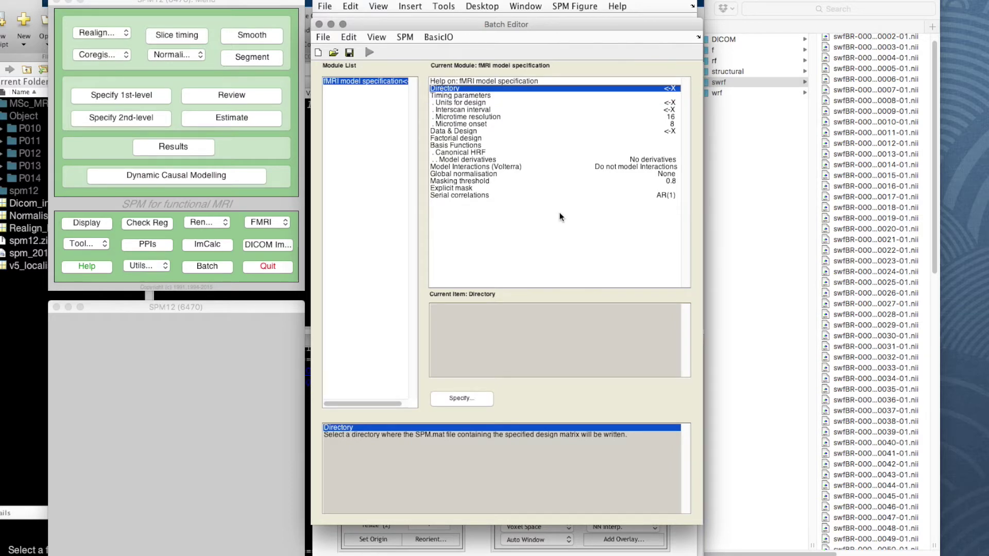
pyautogui.click(579, 11)
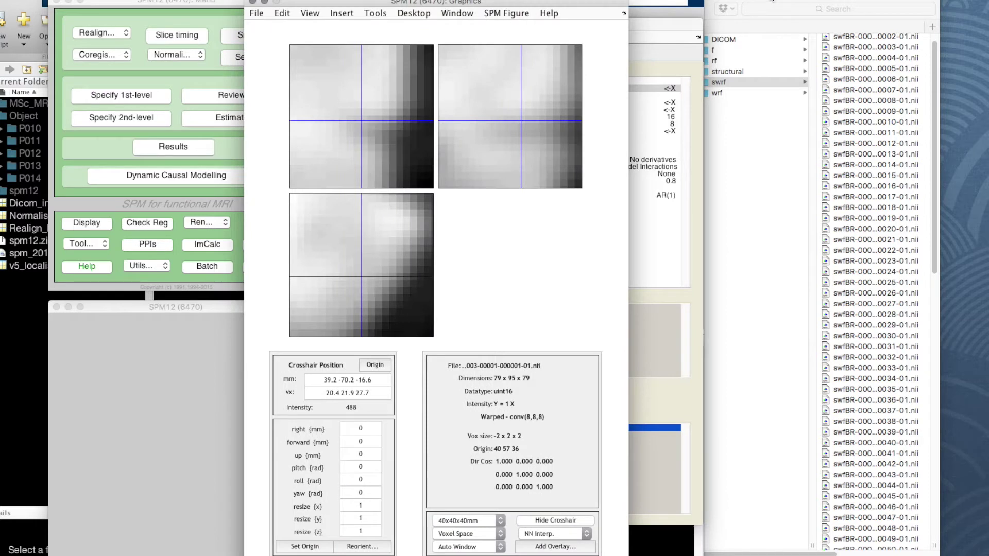
pyautogui.click(771, 2)
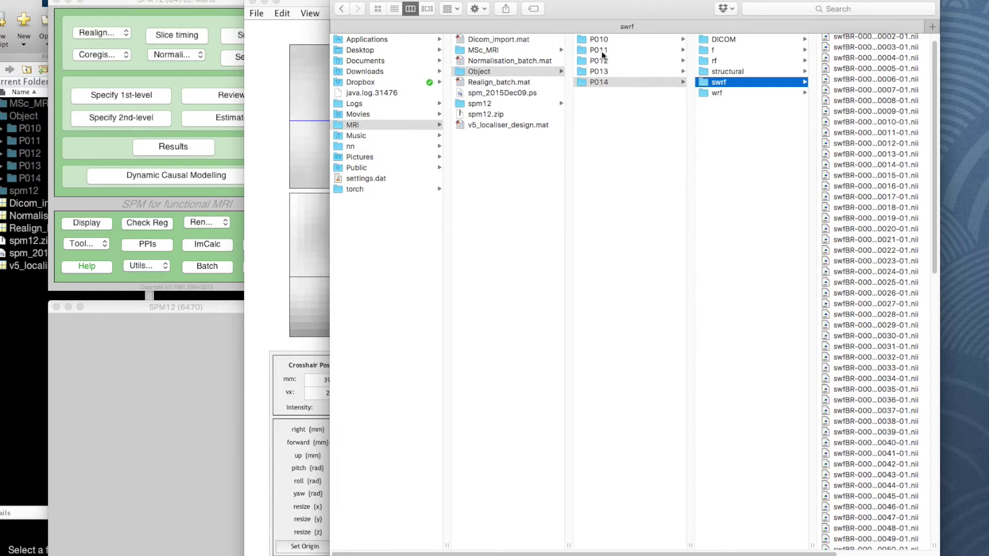
# Create a new folder named groupStats inside Object, then bring MATLAB forward
pyautogui.rightClick(603, 133)
pyautogui.click(617, 138)
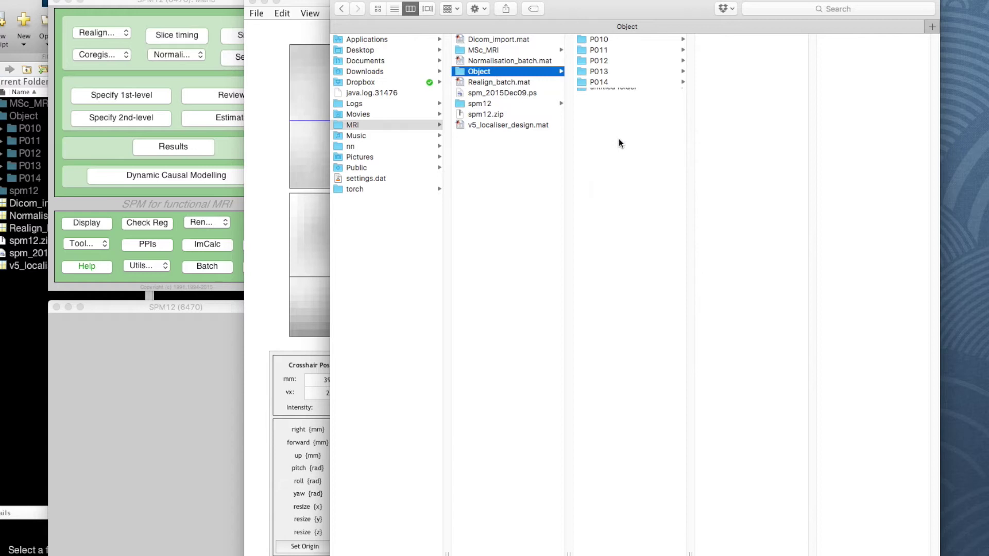
pyautogui.write('group')
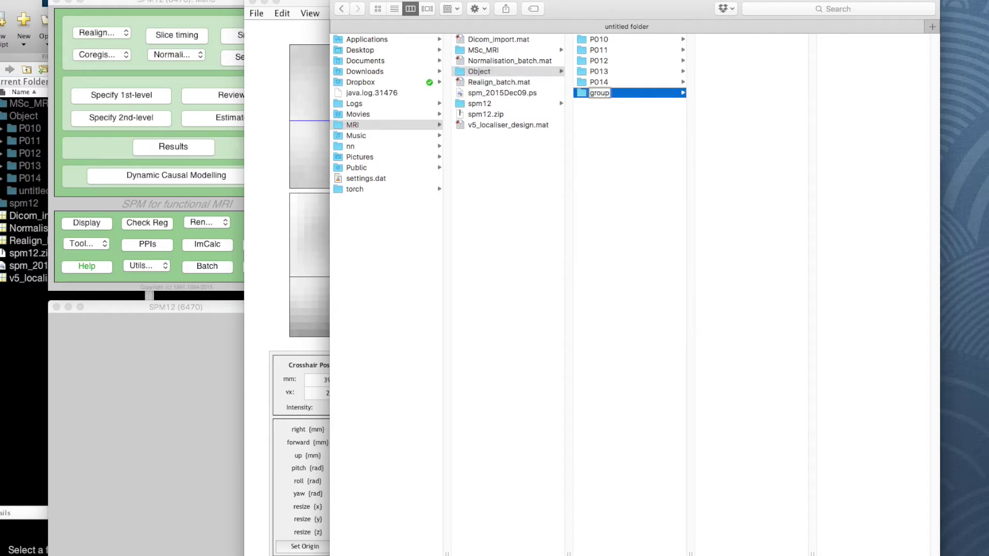
pyautogui.write('Stats')
pyautogui.press('Return')
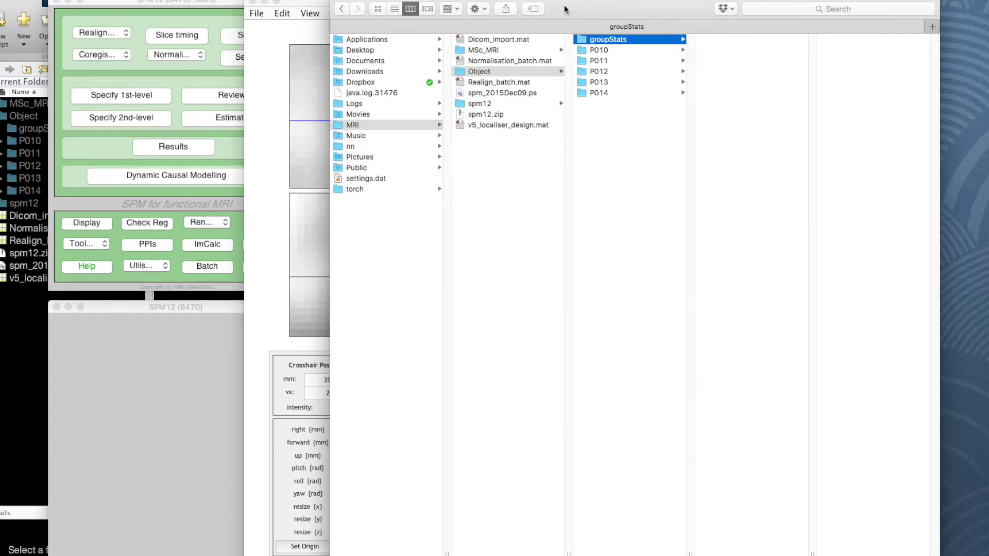
pyautogui.moveTo(517, 4); pyautogui.dragTo(854, 12)
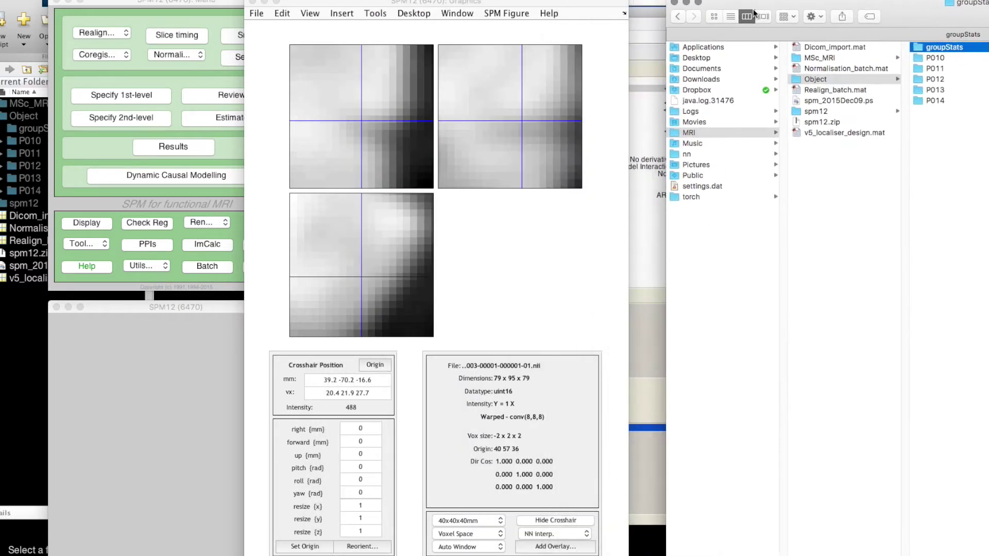
pyautogui.click(650, 19)
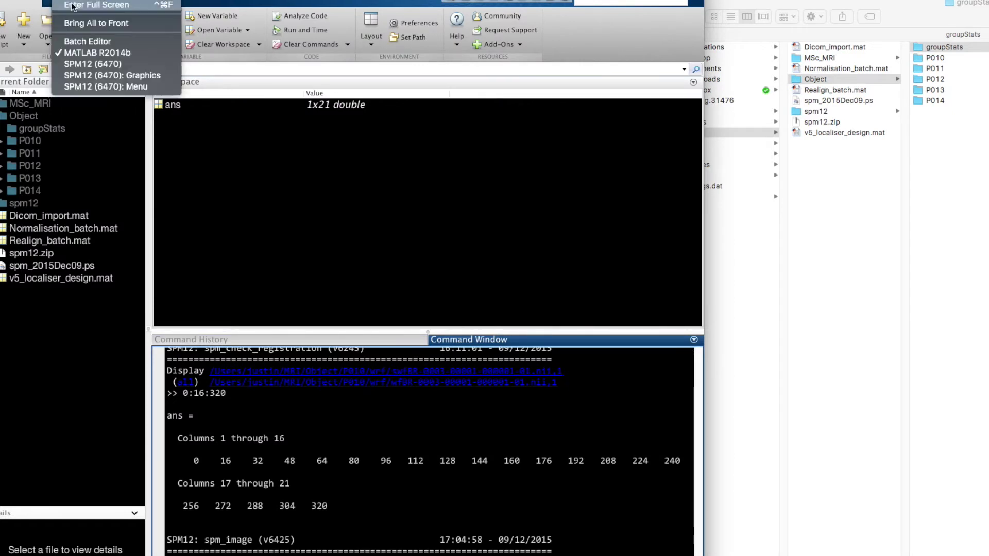
# Set the model's output Directory to Object/groupStats, then select Units for design
pyautogui.click(81, 44)
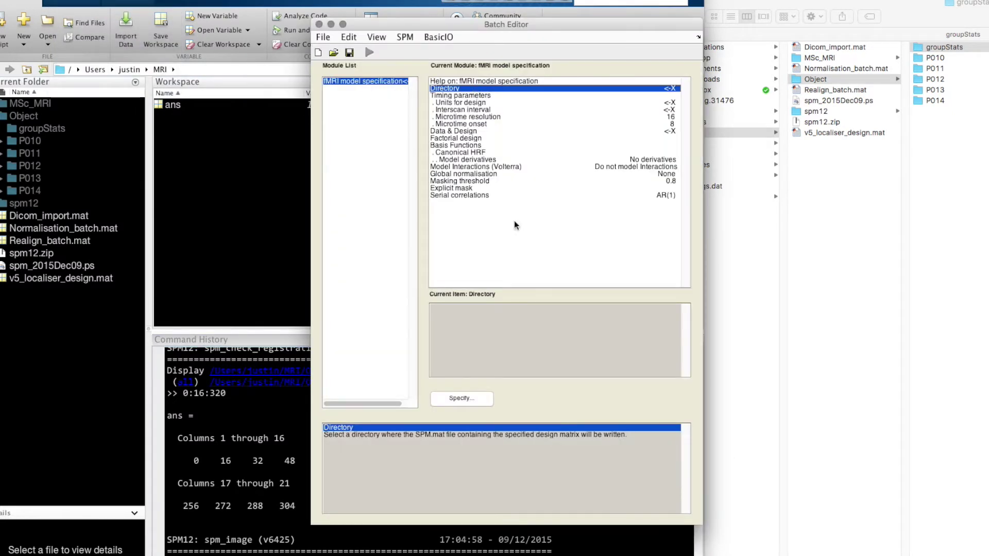
pyautogui.click(456, 404)
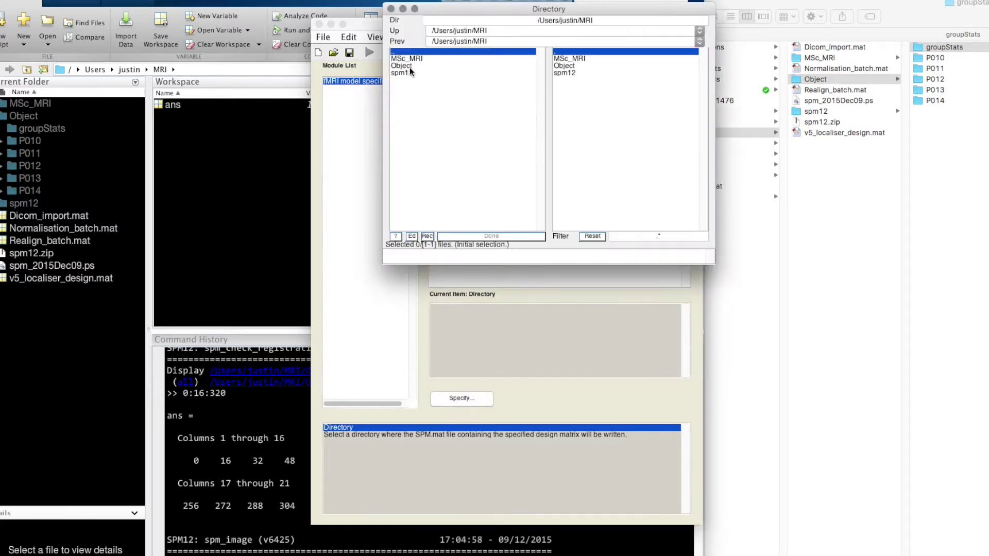
pyautogui.click(407, 65)
pyautogui.click(581, 97)
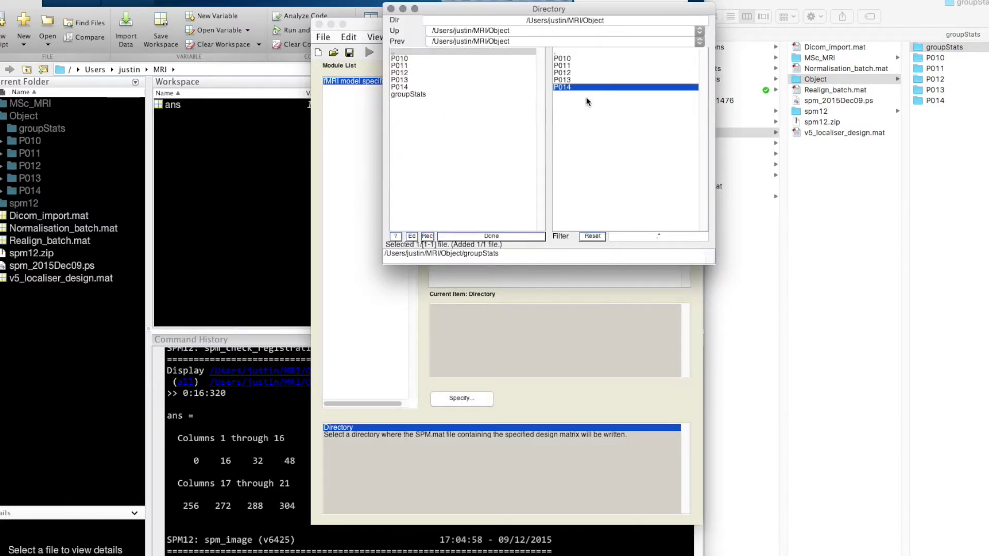
pyautogui.click(507, 236)
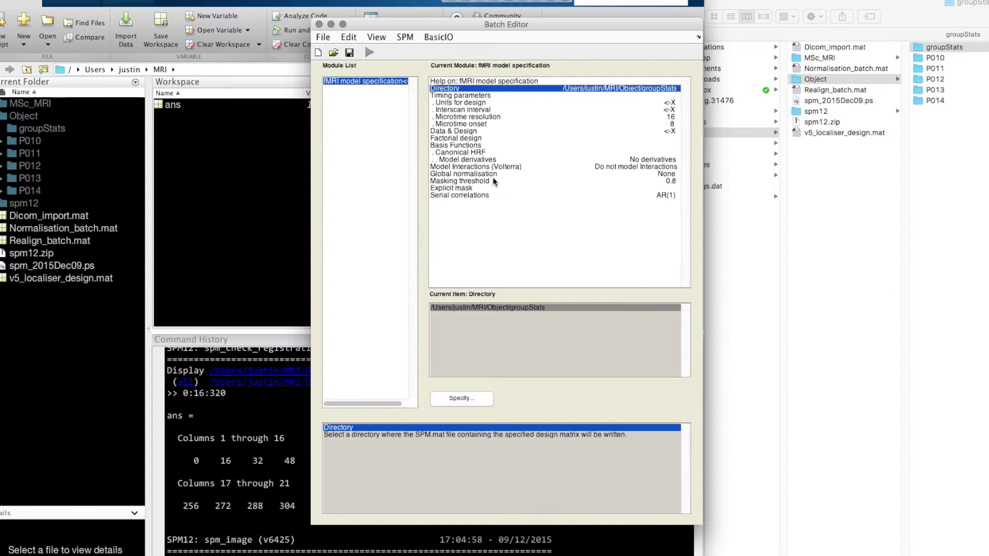
pyautogui.click(465, 107)
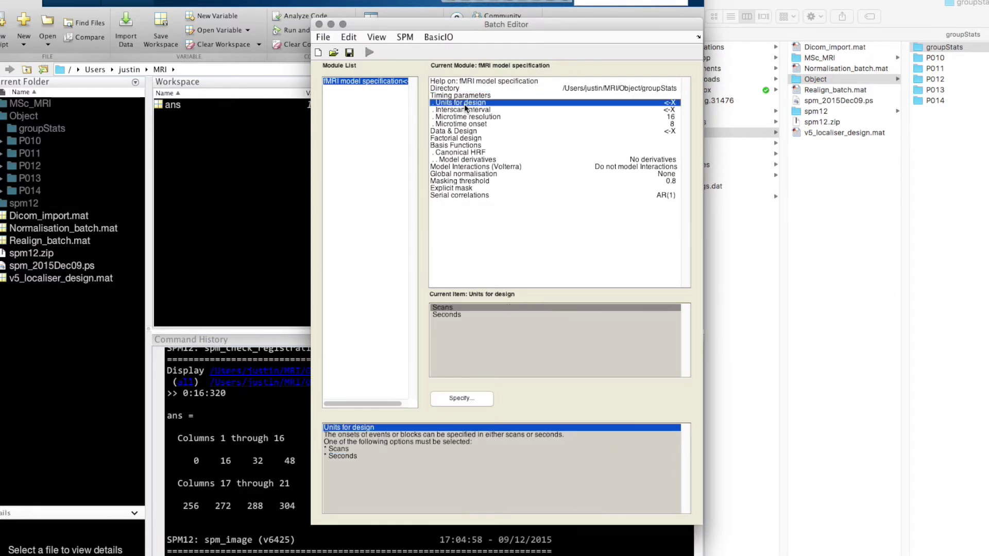
# Set the design units to Scans and the interscan interval to 3
pyautogui.click(471, 308)
pyautogui.click(471, 307)
pyautogui.click(475, 111)
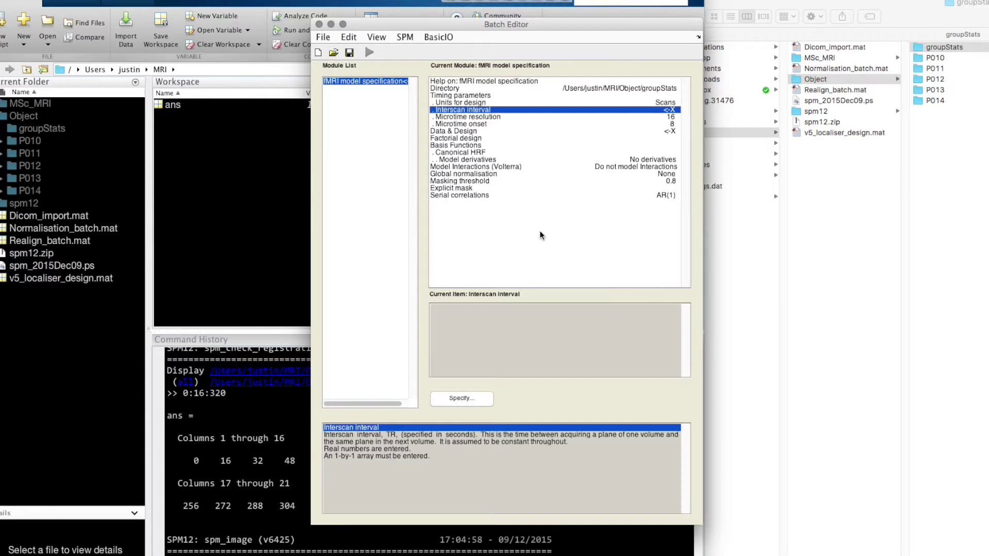
pyautogui.click(455, 398)
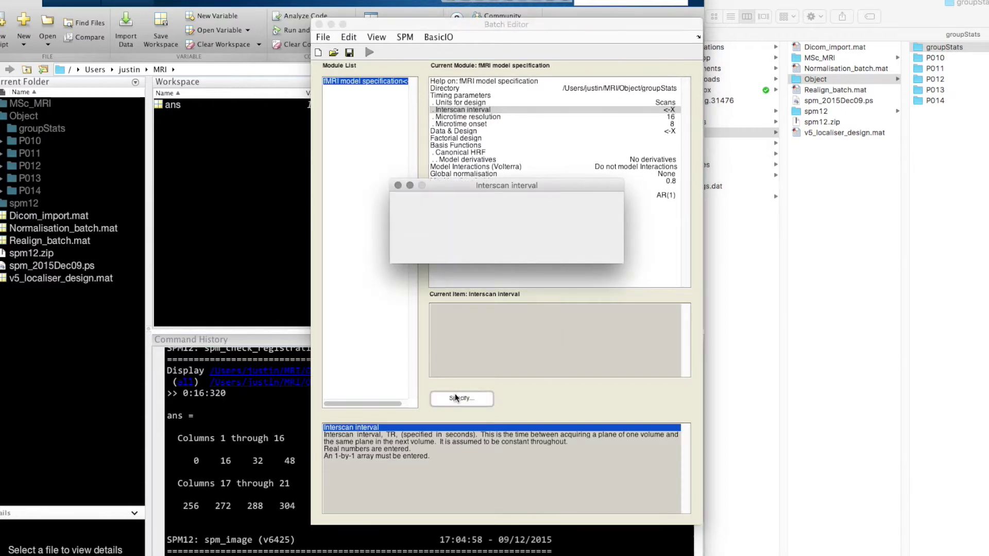
pyautogui.moveTo(447, 186); pyautogui.dragTo(489, 228)
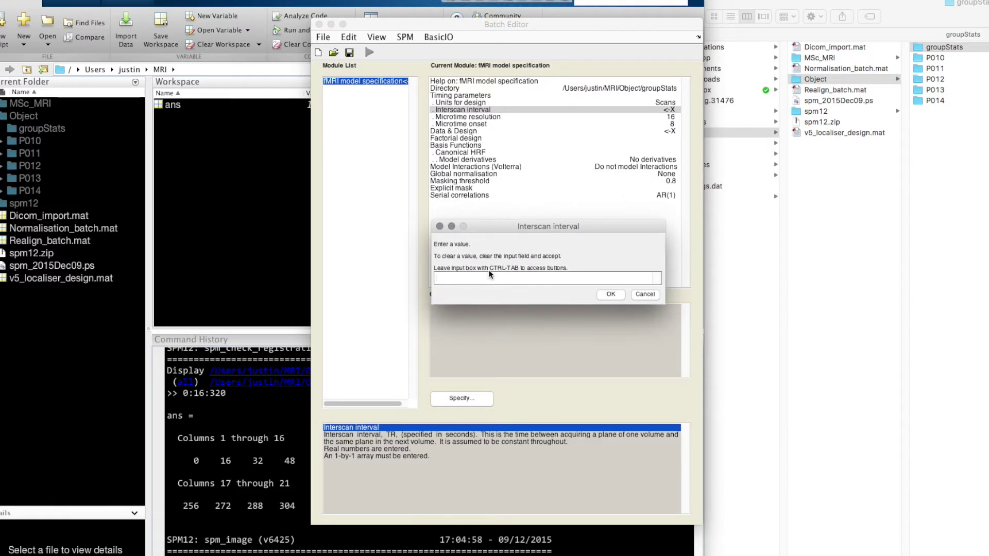
pyautogui.write('3')
pyautogui.click(611, 294)
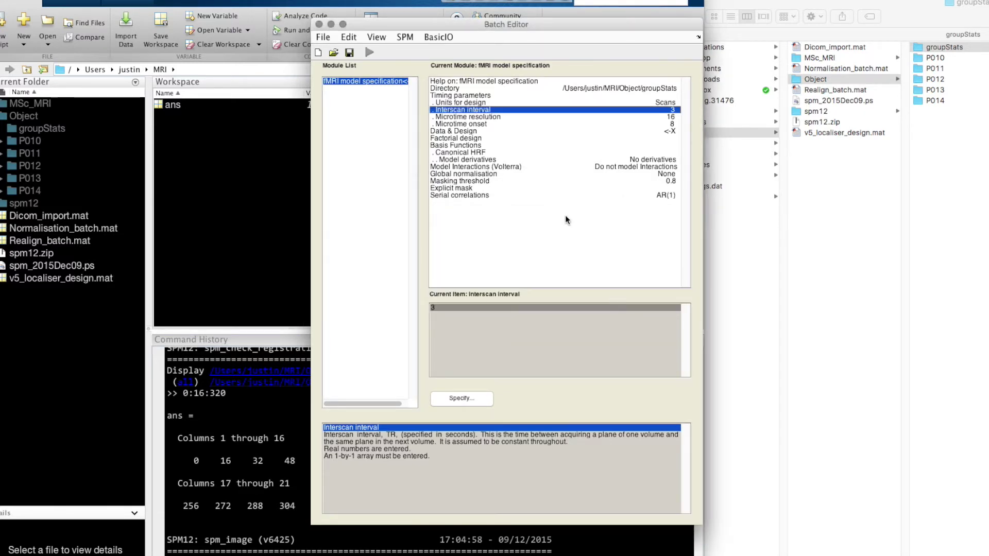
# Go through the Microtime resolution and onset settings, then select Data & Design
pyautogui.click(479, 117)
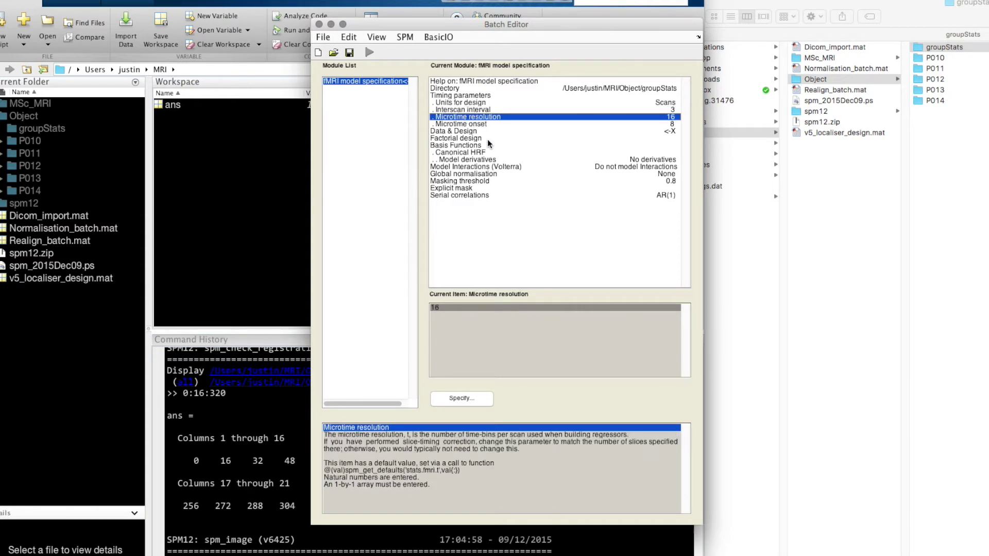
pyautogui.click(482, 124)
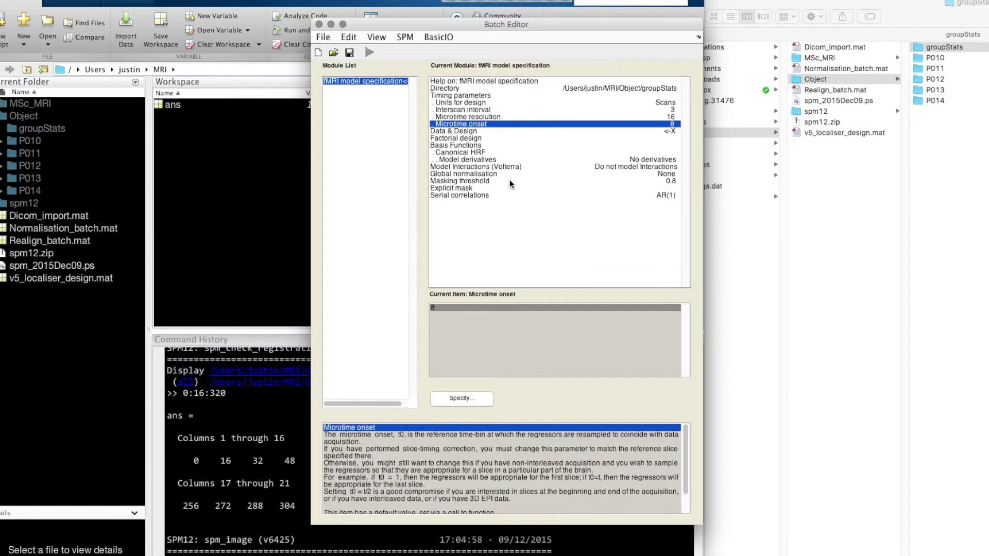
pyautogui.click(467, 131)
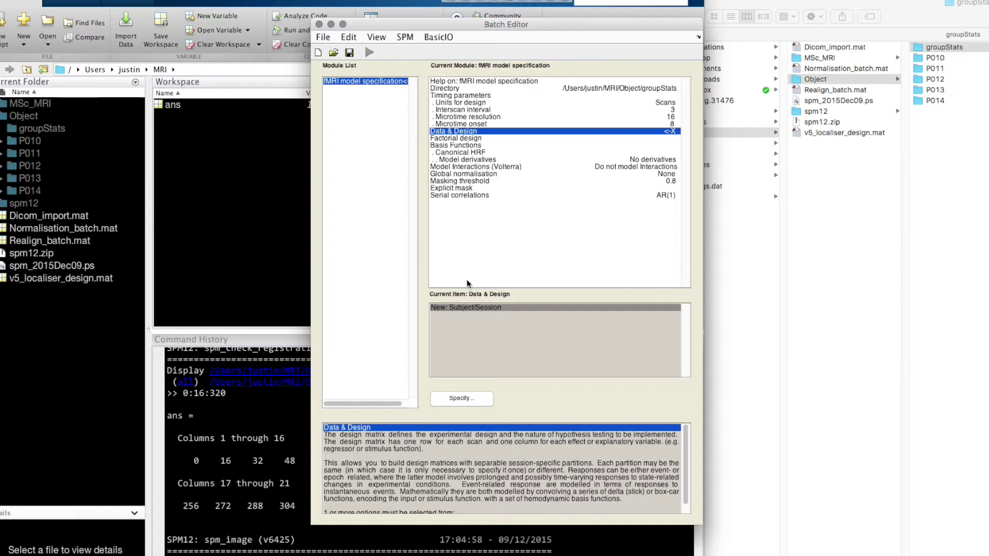
# Add a subject/session whose Scans are all 113 swfBR files from P010/swrf
pyautogui.click(471, 308)
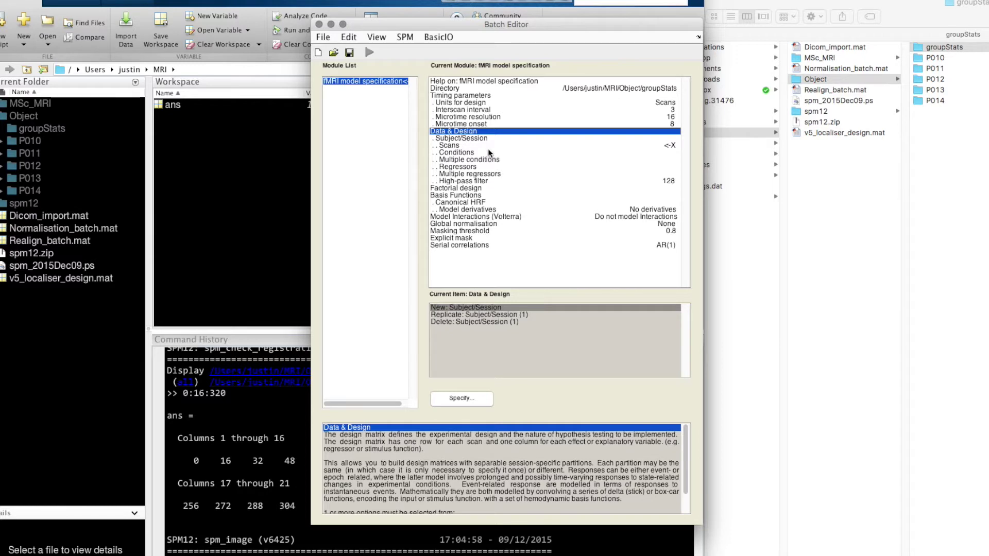
pyautogui.click(452, 147)
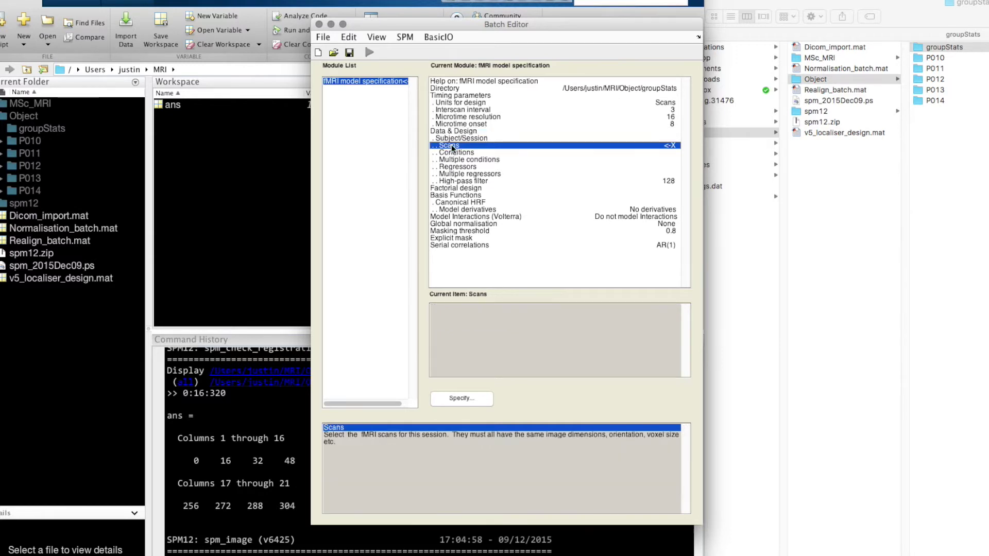
pyautogui.click(469, 401)
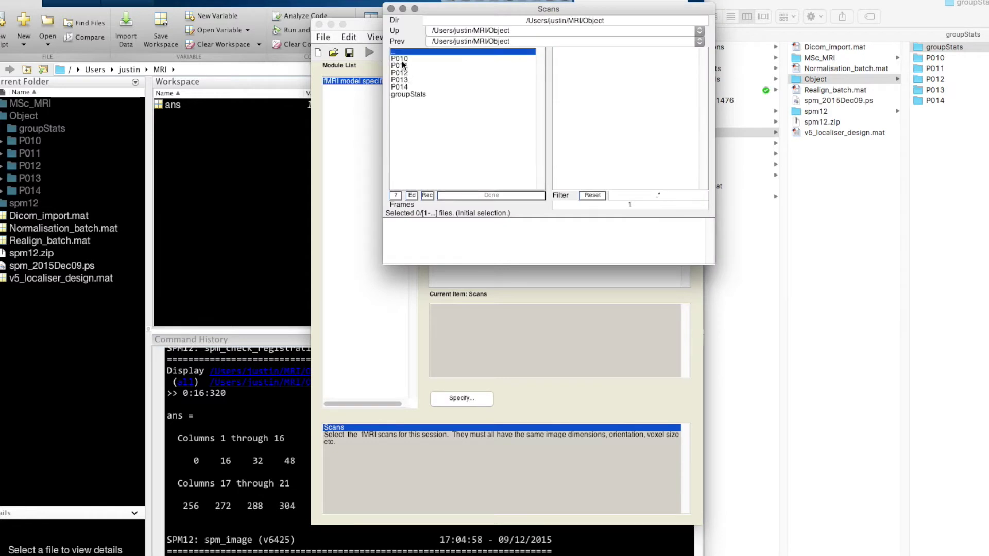
pyautogui.click(403, 58)
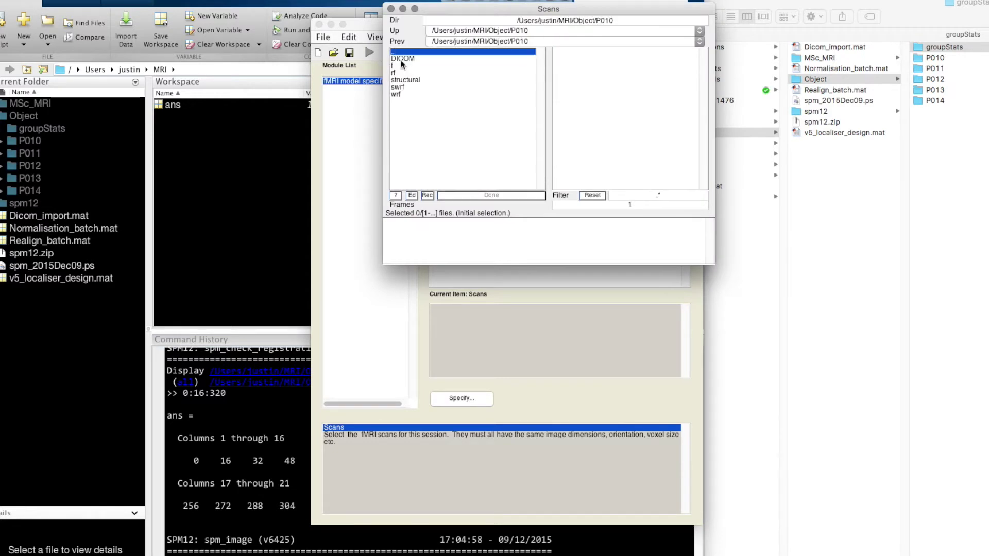
pyautogui.click(397, 87)
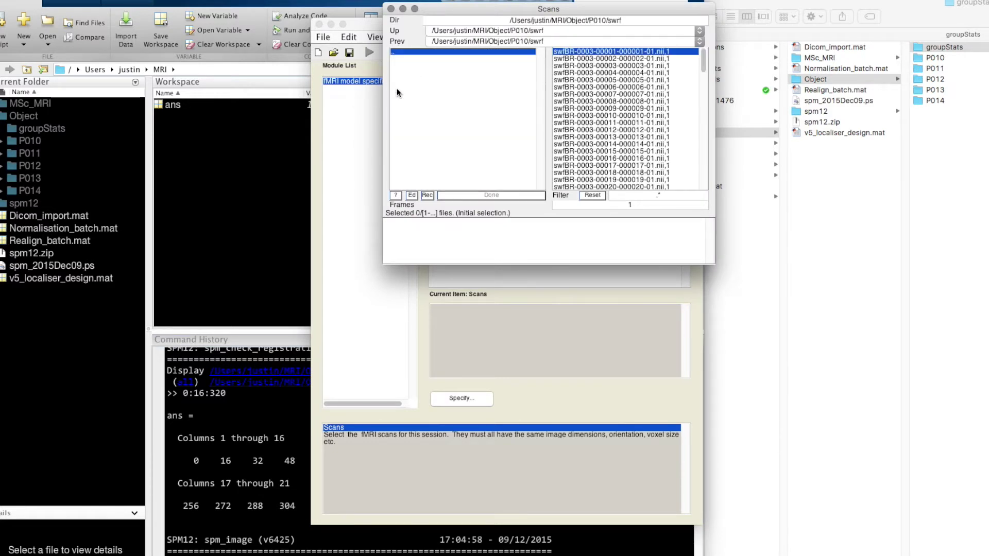
pyautogui.rightClick(614, 53)
pyautogui.click(631, 60)
pyautogui.click(491, 194)
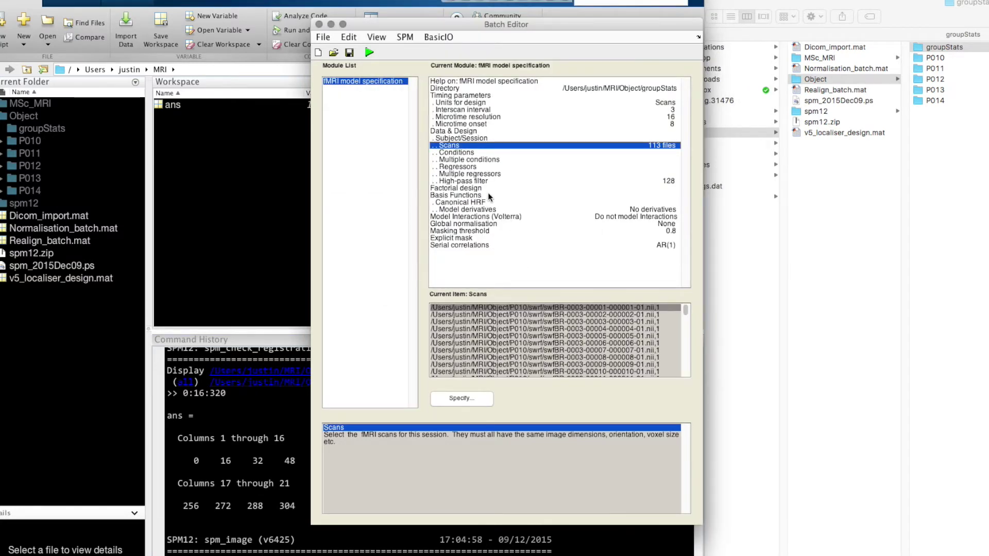
pyautogui.click(461, 152)
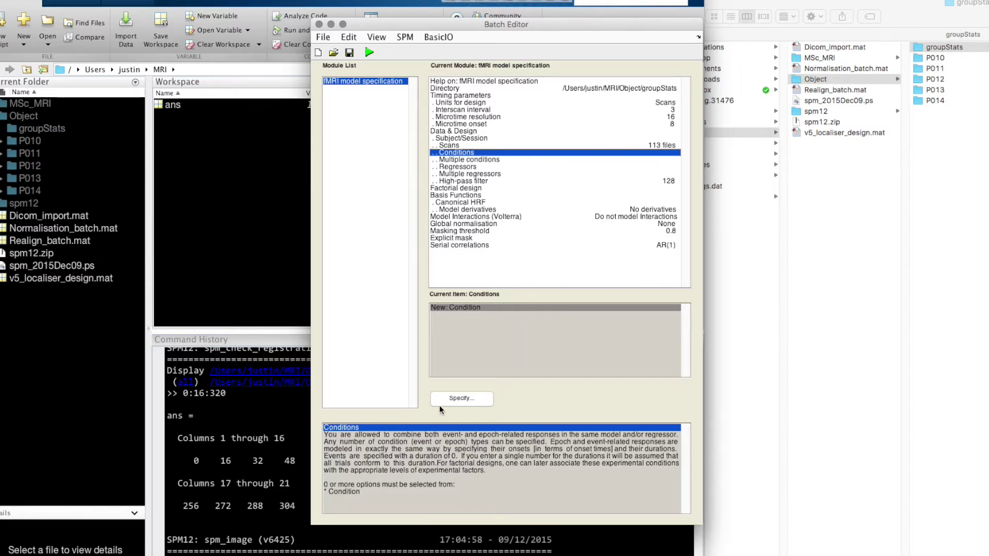
# Add a condition named Faces with a duration of 16
pyautogui.click(461, 398)
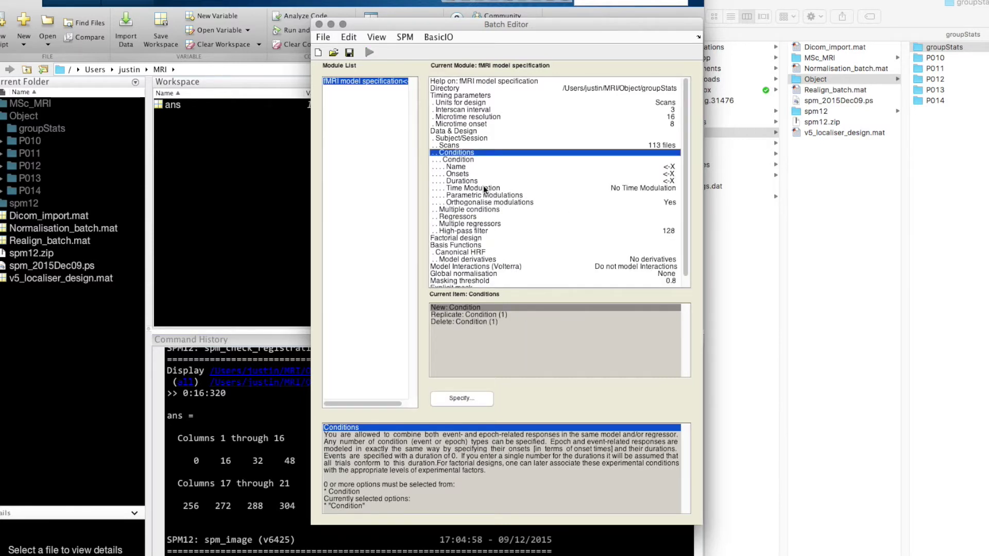
pyautogui.click(466, 167)
pyautogui.click(464, 400)
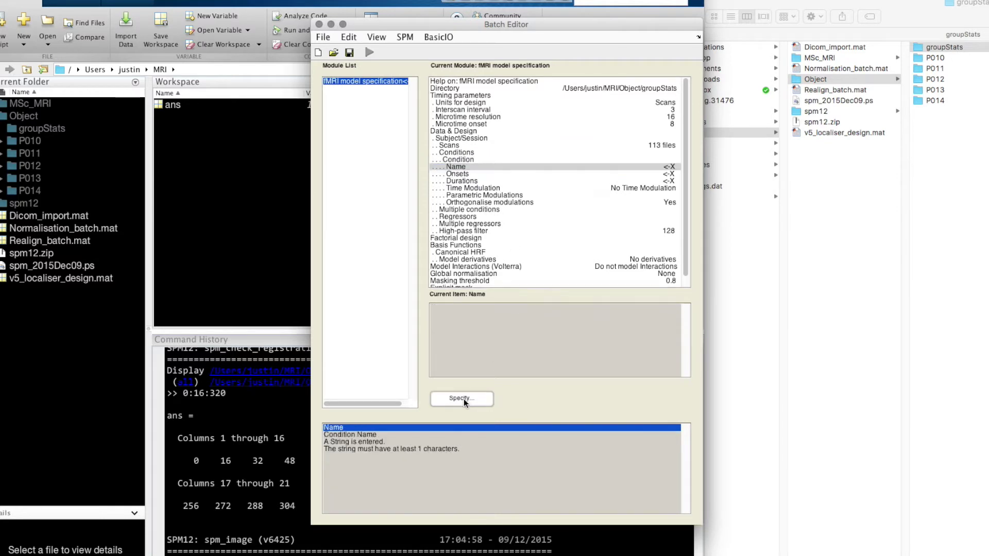
pyautogui.write('Fa')
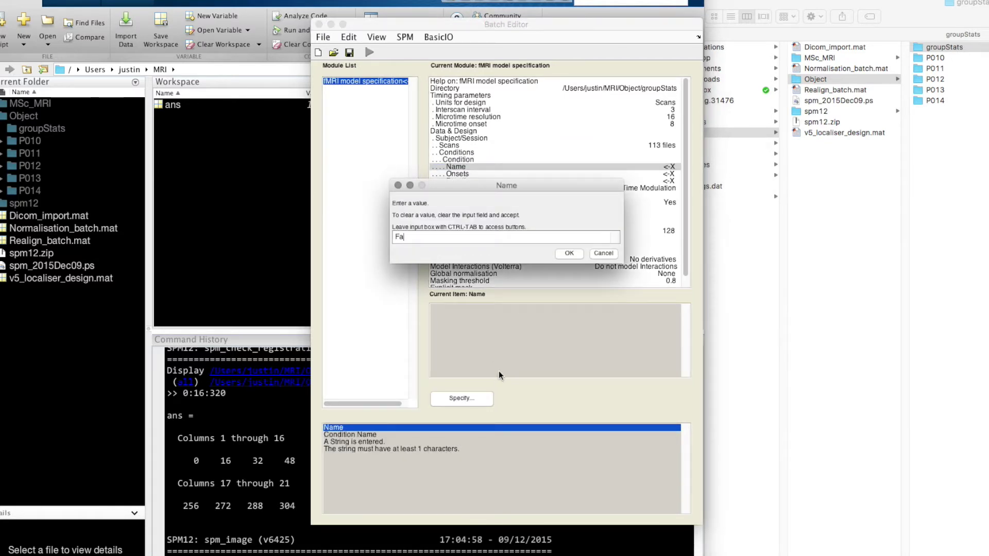
pyautogui.write('ces')
pyautogui.click(569, 253)
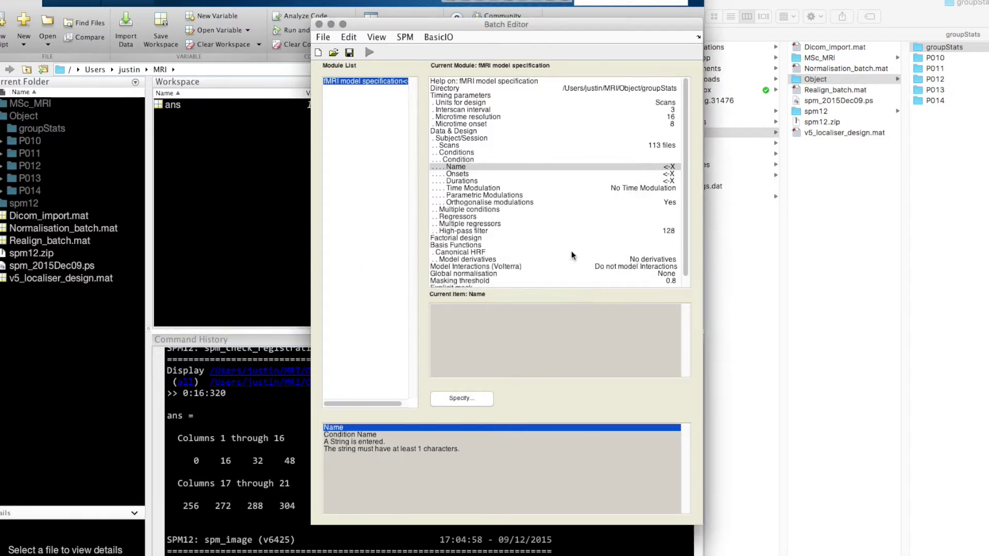
pyautogui.click(460, 181)
pyautogui.click(470, 398)
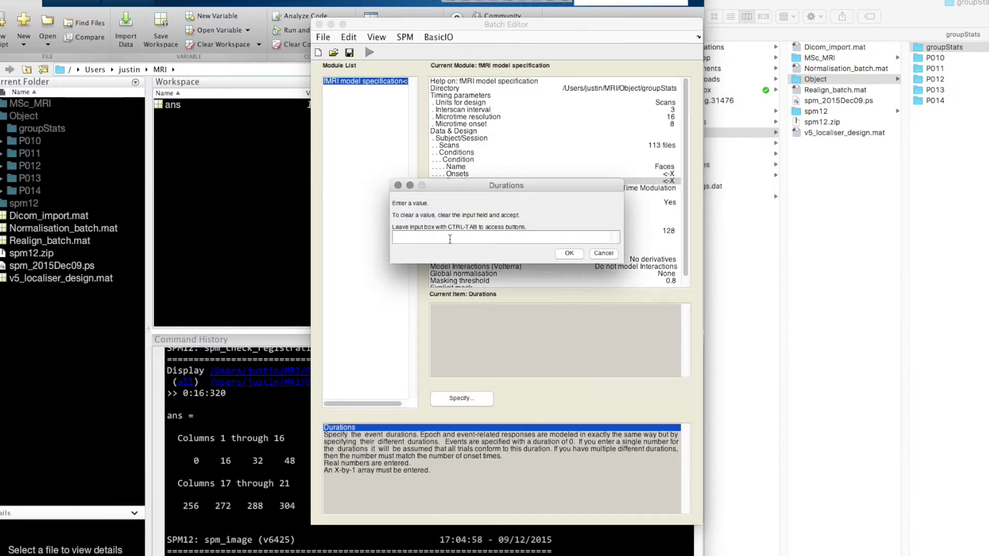
pyautogui.write('16')
pyautogui.click(569, 253)
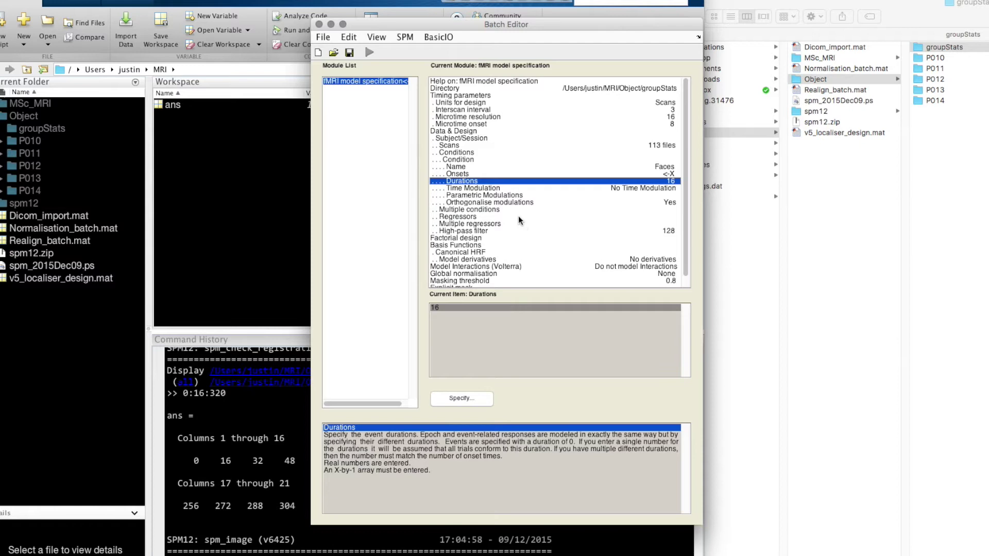
# Replicate the Faces condition to make additional copies
pyautogui.click(463, 159)
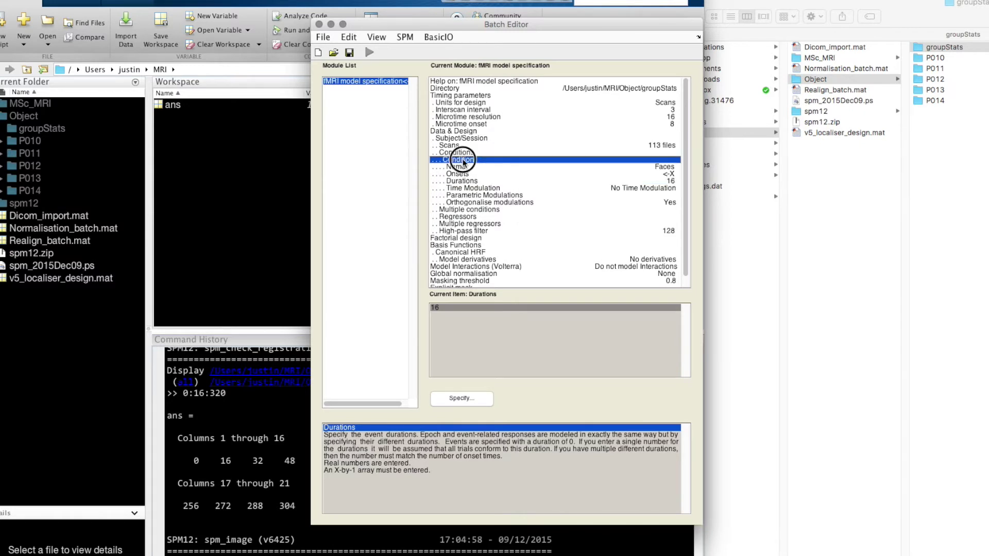
pyautogui.press('Up')
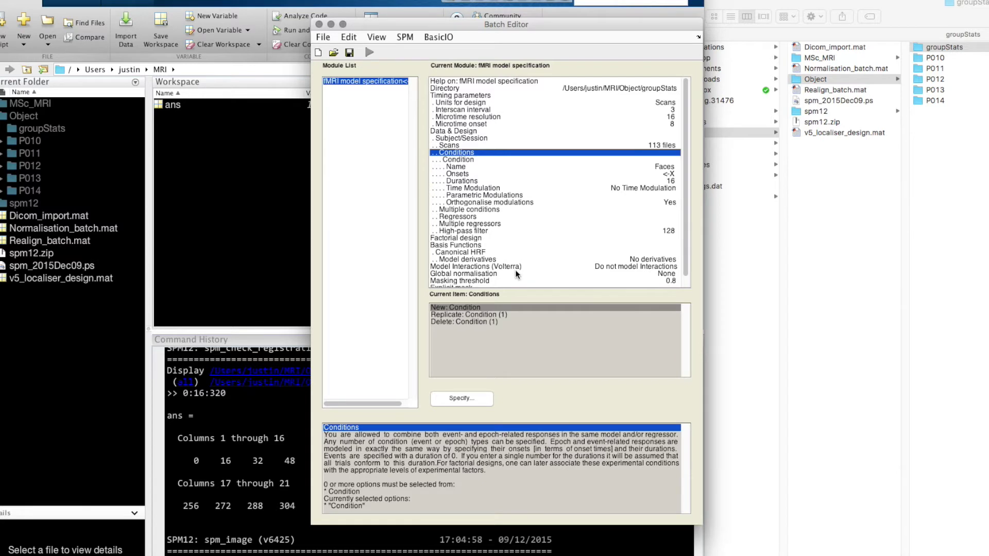
pyautogui.click(480, 314)
pyautogui.doubleClick(477, 317)
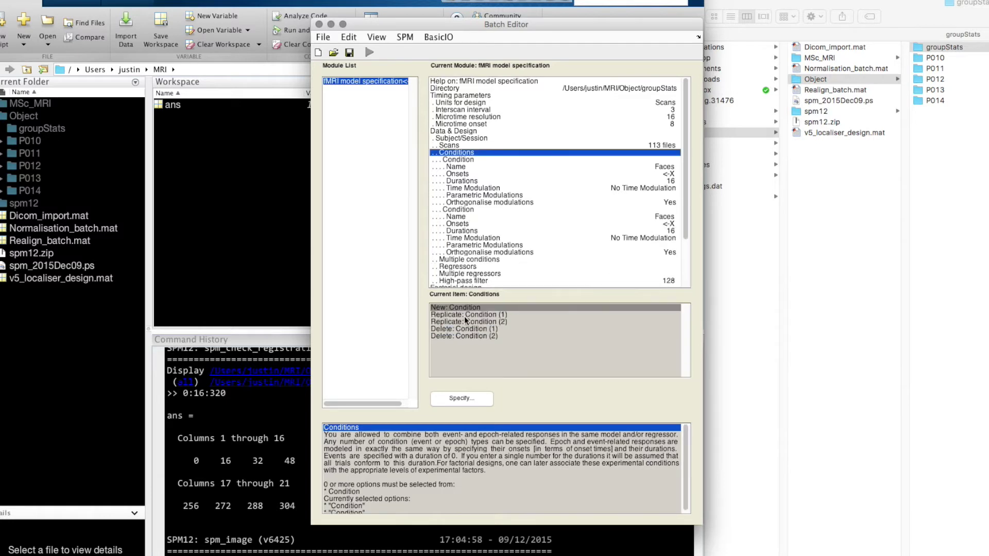
pyautogui.click(462, 315)
pyautogui.doubleClick(463, 315)
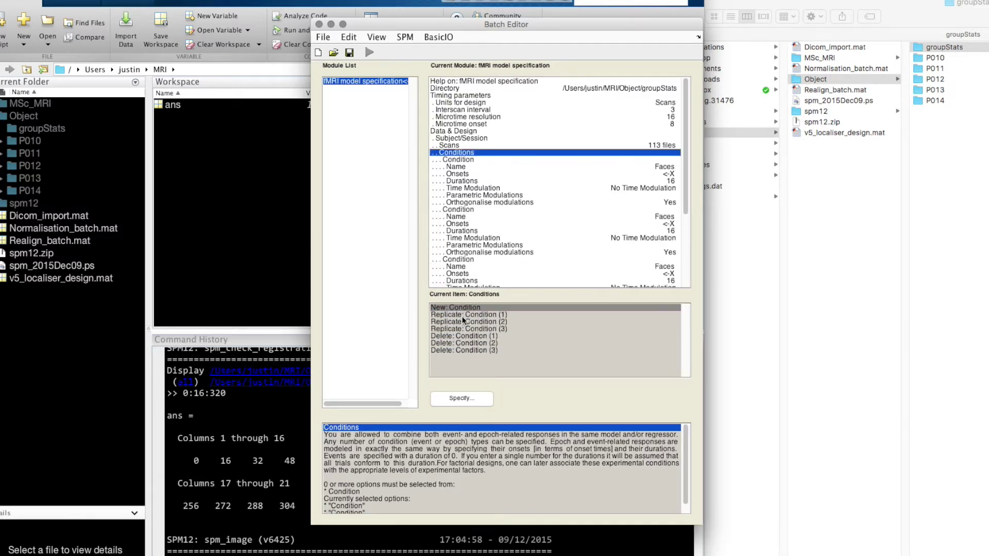
pyautogui.click(462, 314)
# Add a fourth copy of the condition and rename the second condition to Scrambled
pyautogui.doubleClick(462, 315)
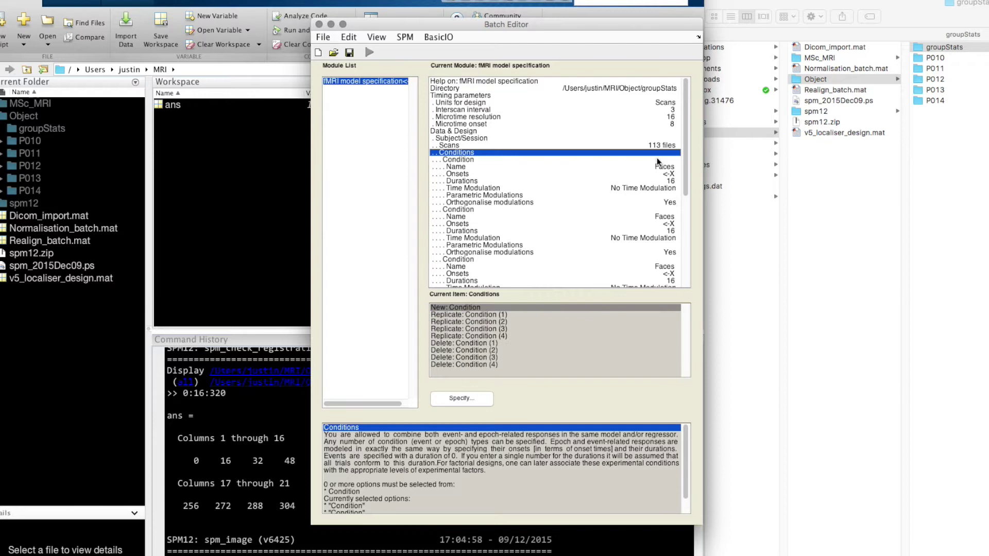
pyautogui.moveTo(685, 143); pyautogui.dragTo(683, 174)
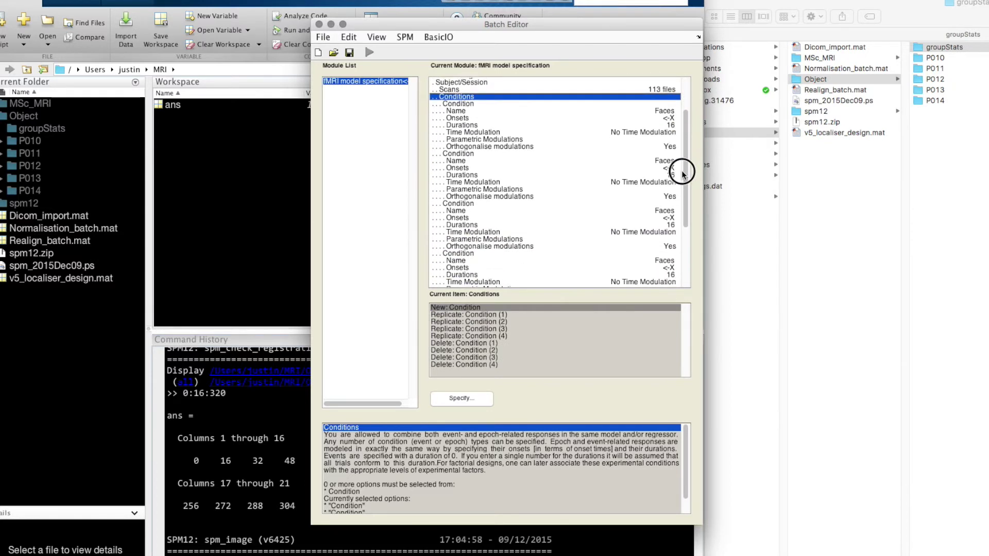
pyautogui.click(459, 161)
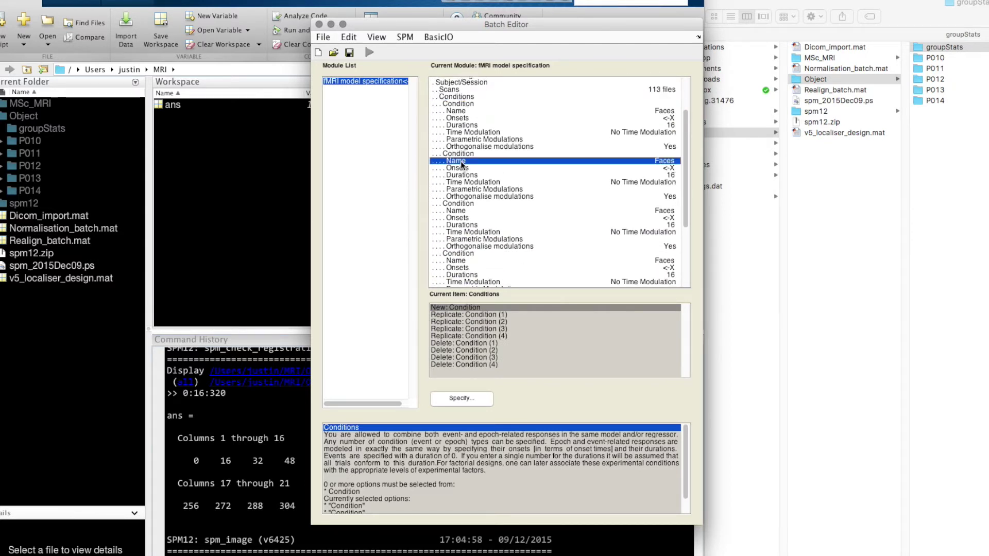
pyautogui.click(462, 398)
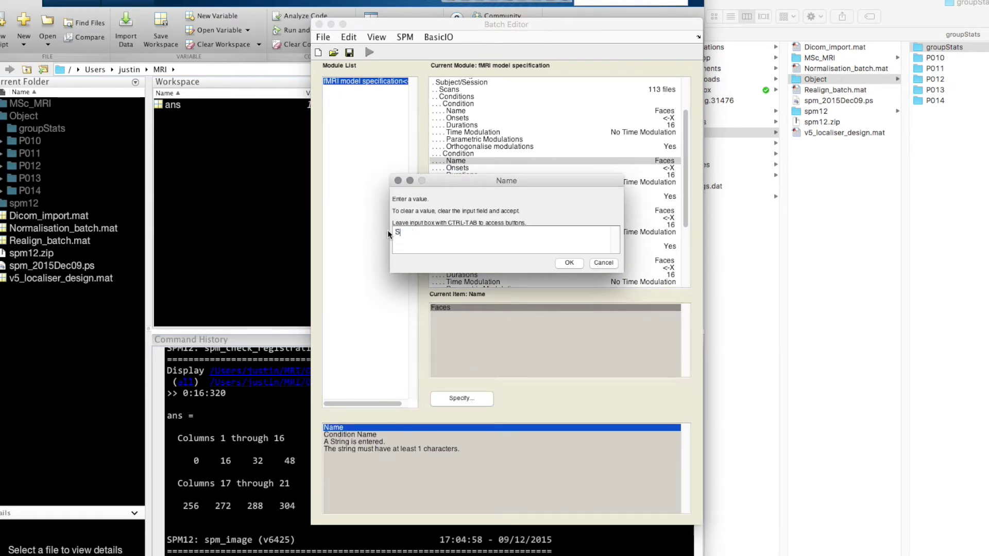
pyautogui.write('Scrambled')
pyautogui.click(569, 262)
# Rename the third condition to Objects and the fourth to Places
pyautogui.click(452, 210)
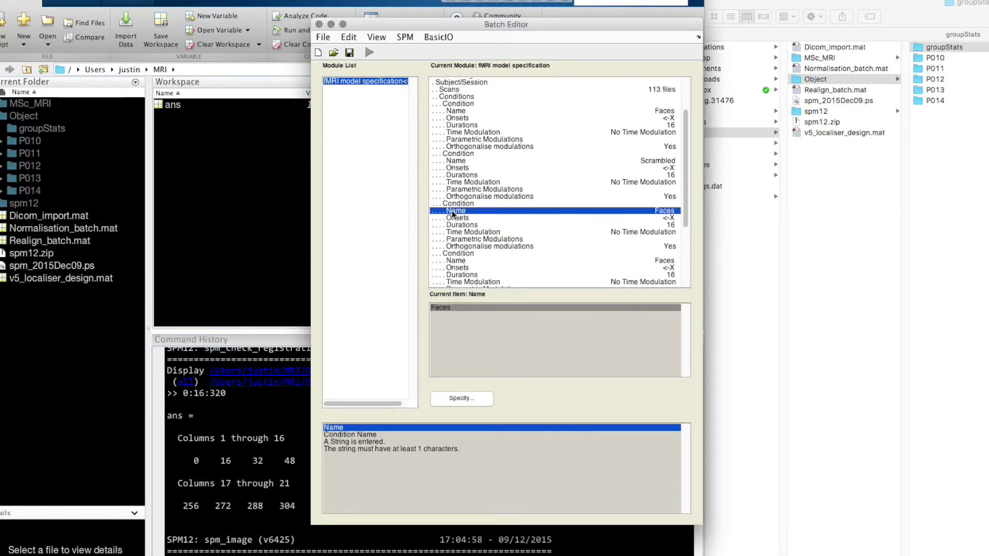
pyautogui.click(469, 404)
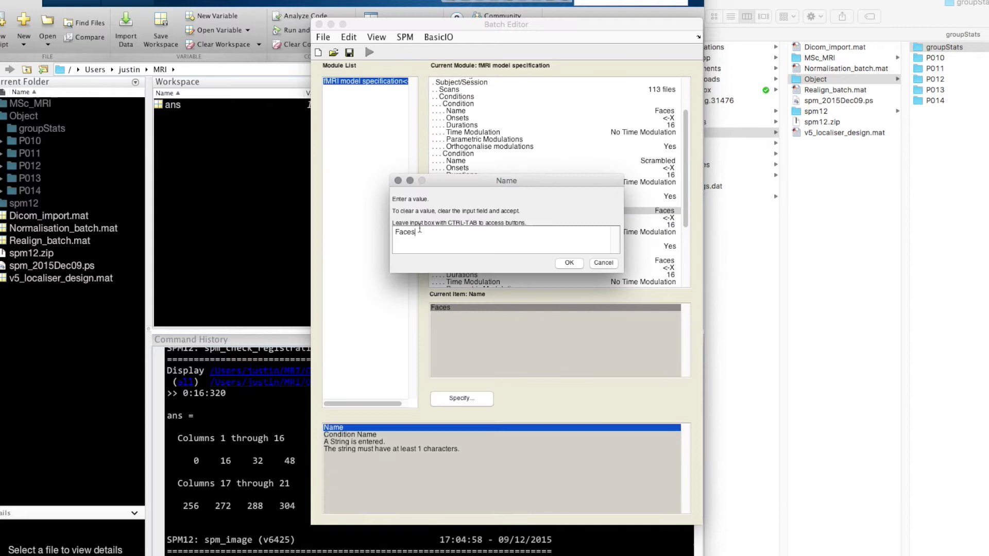
pyautogui.doubleClick(393, 233)
pyautogui.write('Objects')
pyautogui.click(569, 263)
pyautogui.click(463, 261)
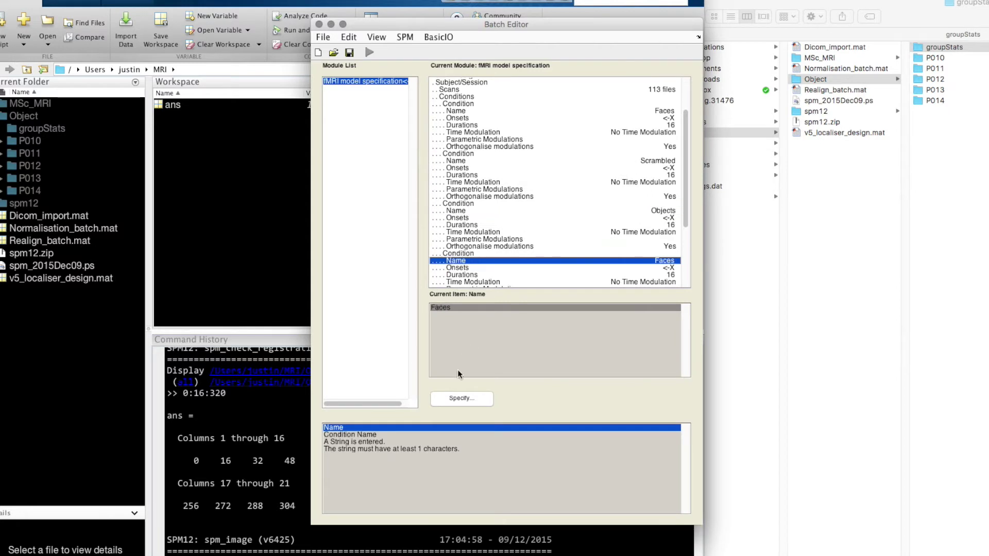
pyautogui.click(459, 399)
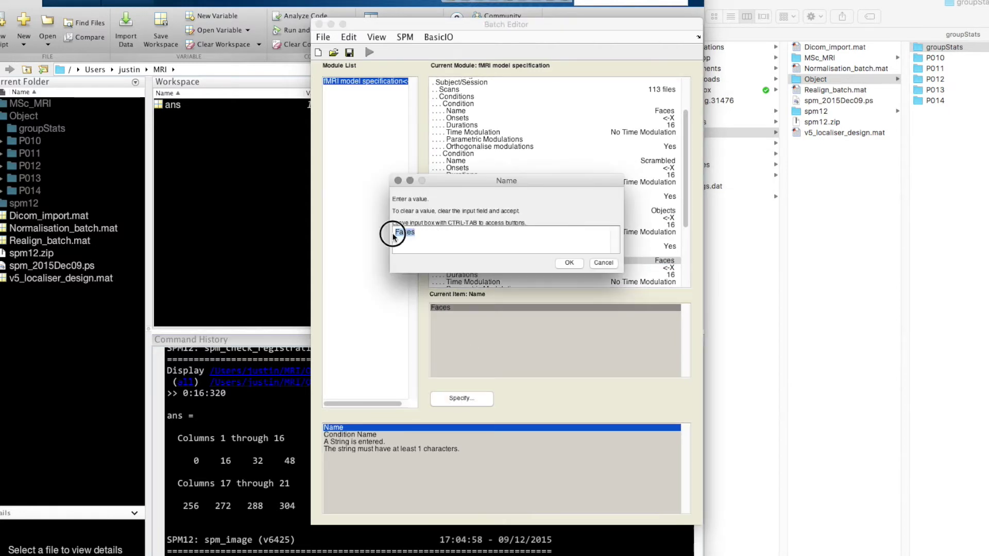
pyautogui.write('Scenes')
pyautogui.press('BackSpace')
pyautogui.press('BackSpace')
pyautogui.press('BackSpace')
pyautogui.press('BackSpace')
pyautogui.press('BackSpace')
pyautogui.press('BackSpace')
pyautogui.write('Places')
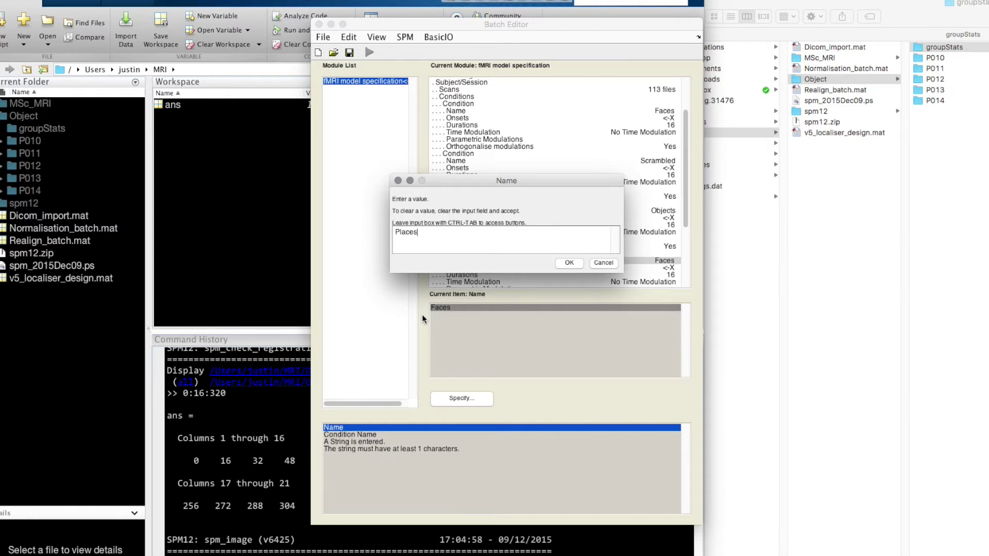
pyautogui.click(568, 262)
pyautogui.scroll(-3, 687, 196)
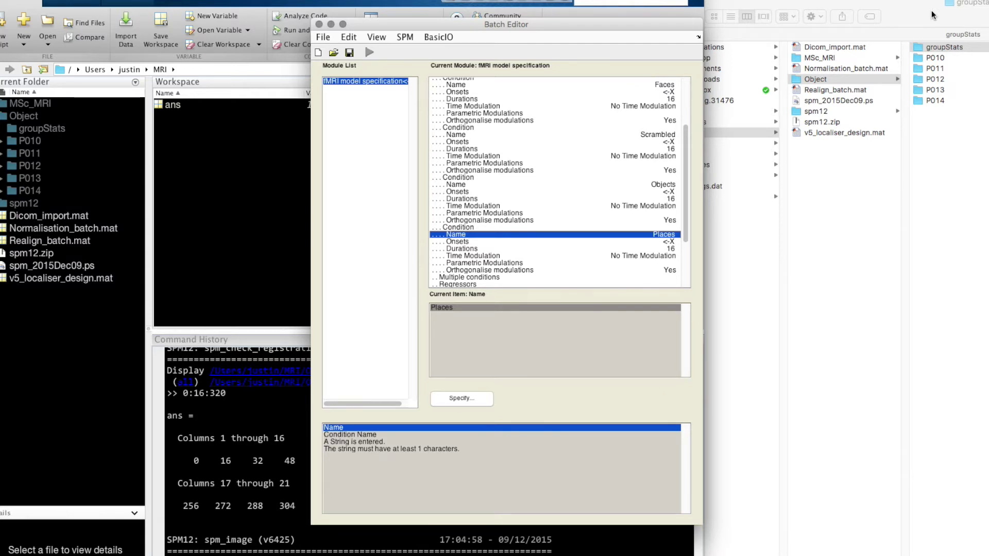
# Drag the Finder window leftward so it sits in front of the Batch Editor
pyautogui.moveTo(932, 15); pyautogui.dragTo(910, 14)
# Browse Dropbox > Brunel > PY5503 > 2015-16 > Kanwisher Analysis Videos in Finder
pyautogui.click(56, 0)
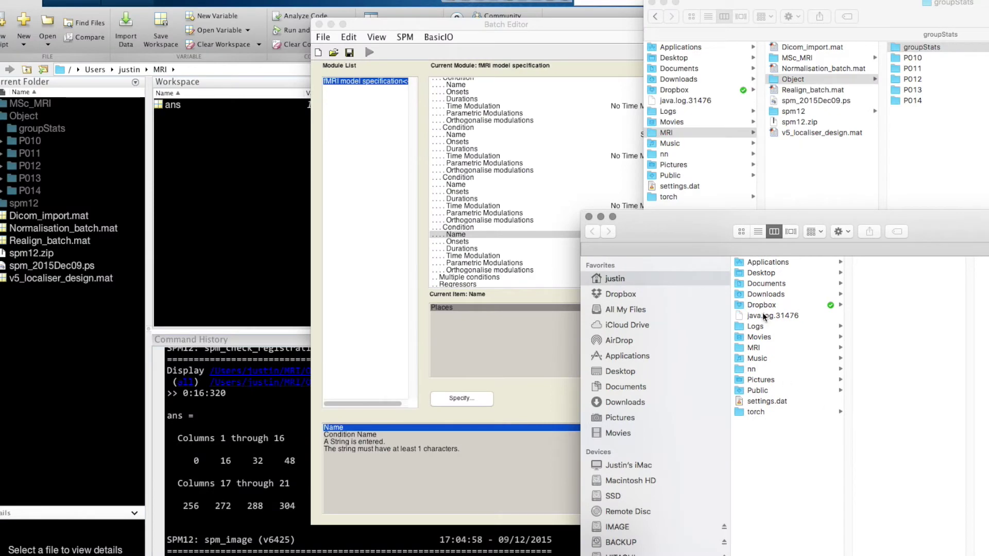
pyautogui.click(762, 306)
pyautogui.click(883, 296)
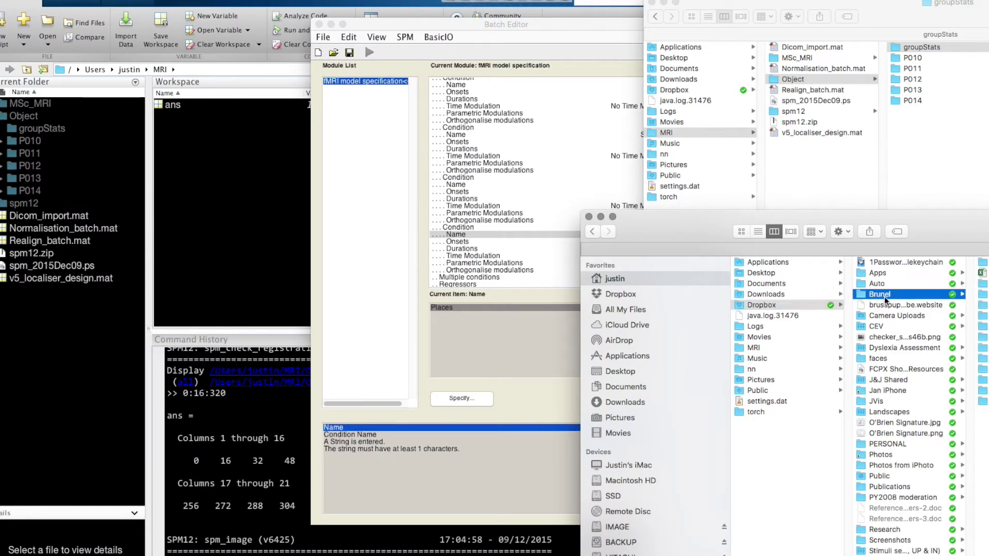
pyautogui.click(981, 358)
pyautogui.moveTo(824, 217); pyautogui.dragTo(568, 246)
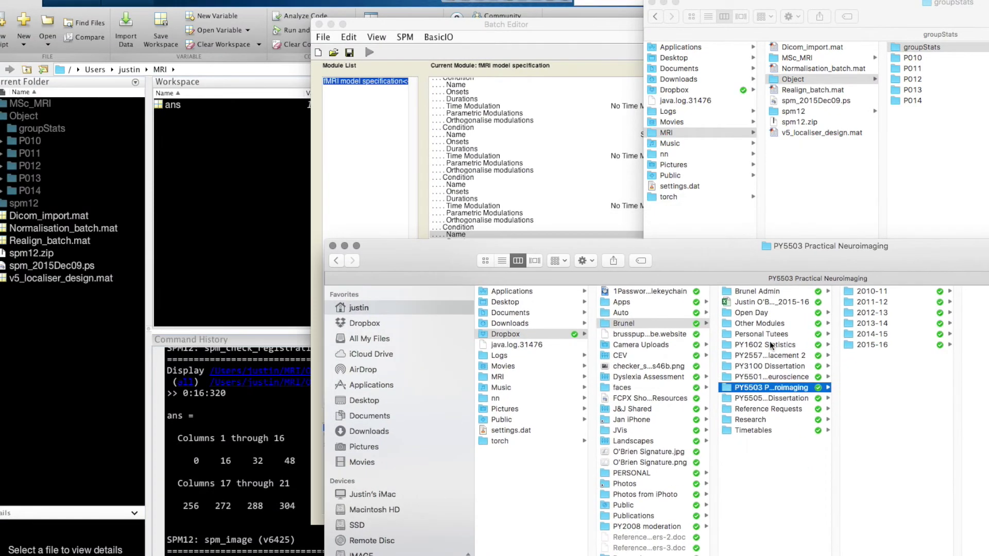
pyautogui.click(872, 345)
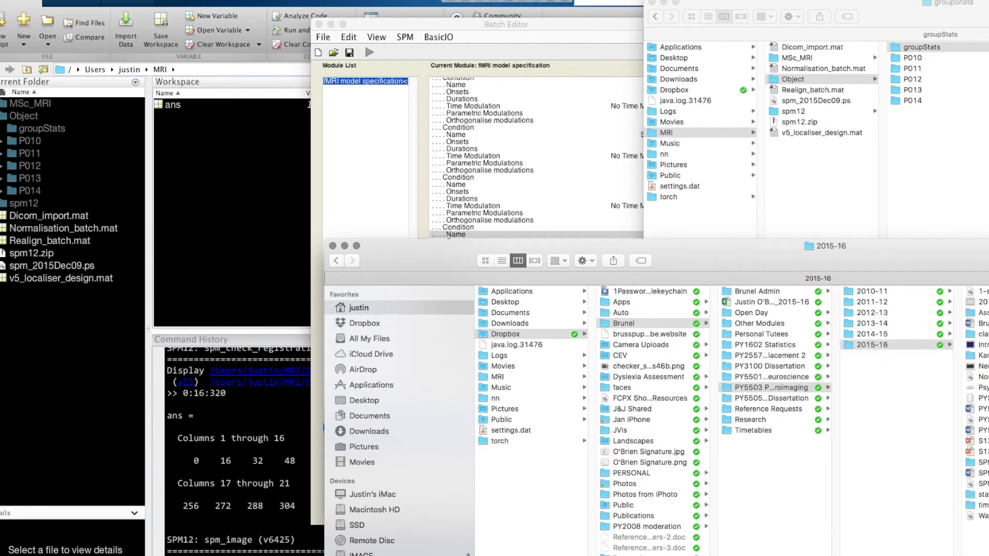
pyautogui.click(979, 356)
pyautogui.moveTo(984, 269); pyautogui.dragTo(680, 293)
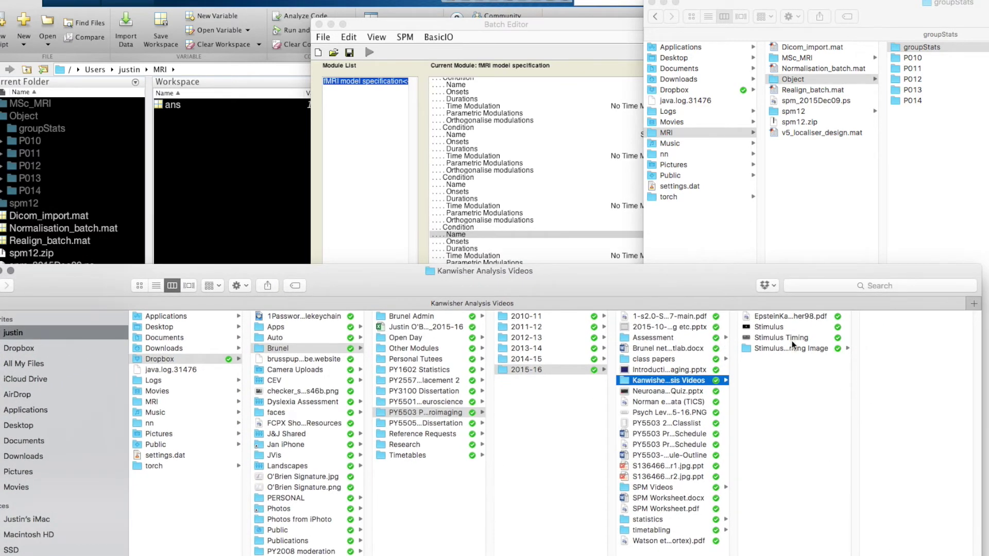
# Preview the Stimulus Timing image full screen to see the Faces onsets 16, 96, 192, 304
pyautogui.click(792, 338)
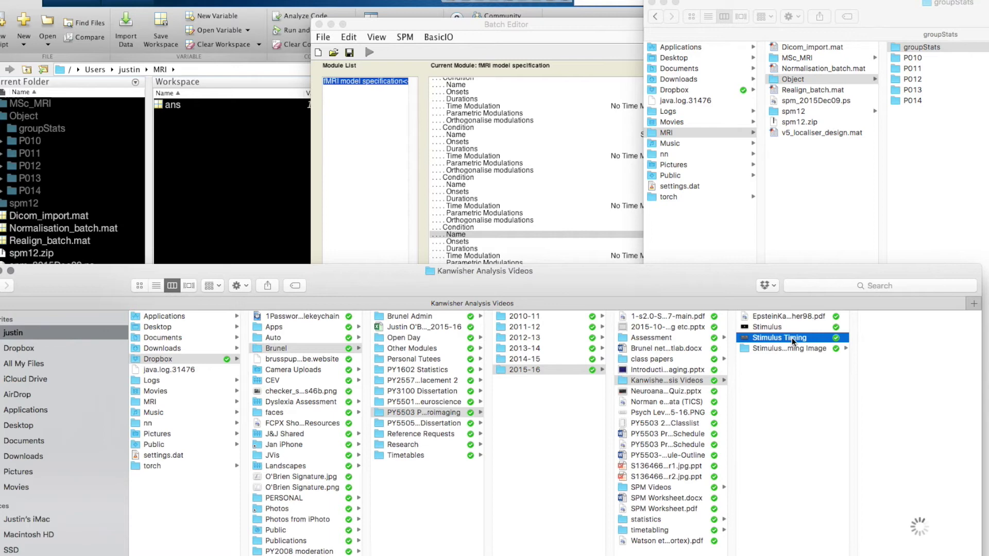
pyautogui.click(791, 348)
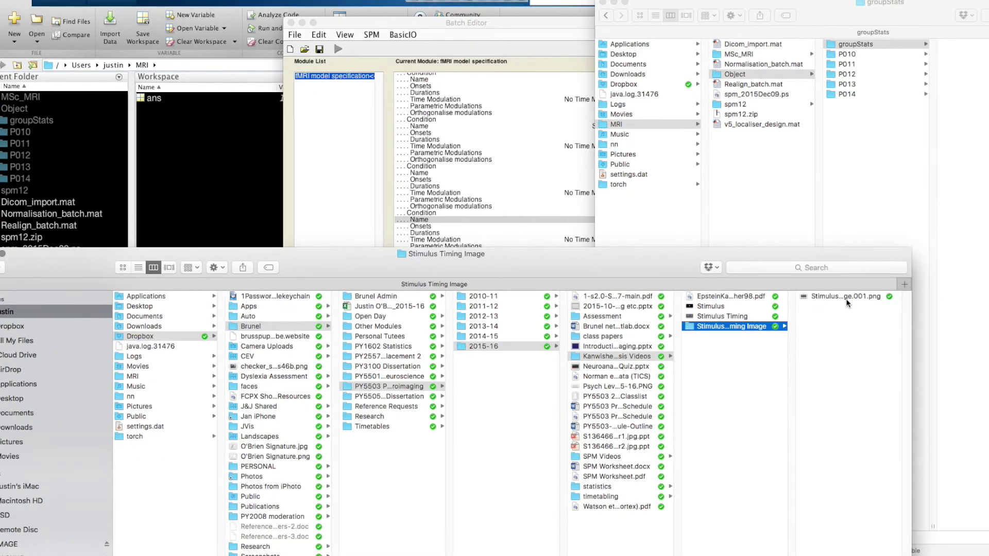
pyautogui.click(842, 299)
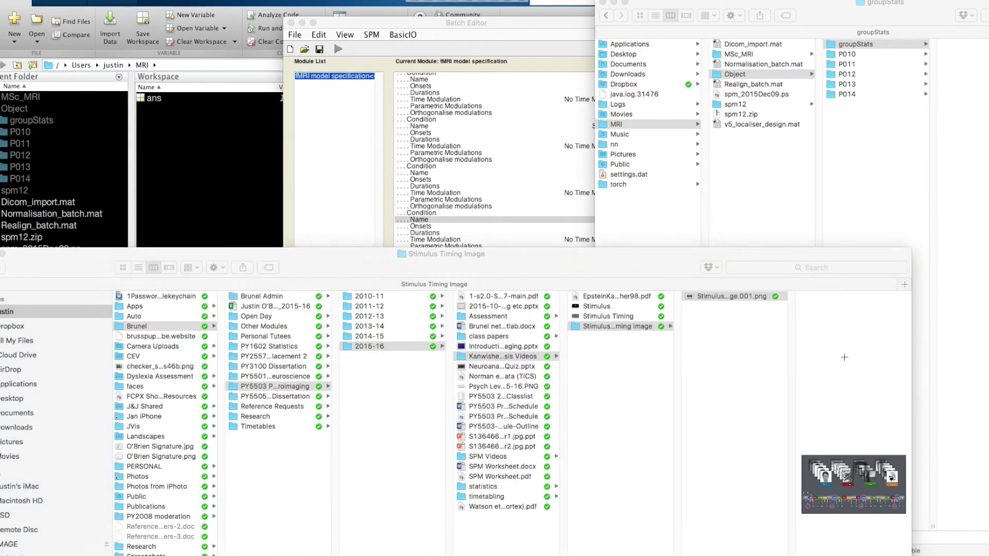
pyautogui.press('space')
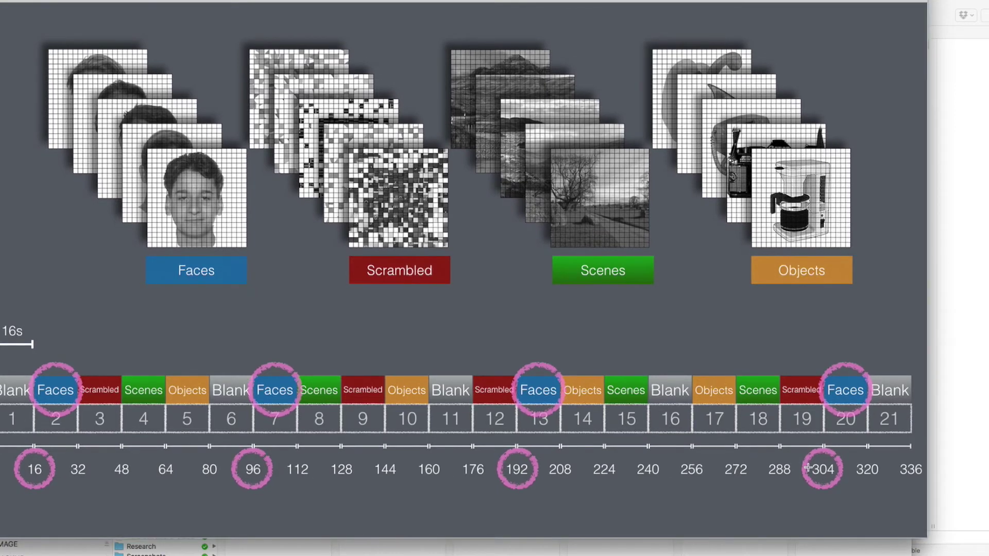
# Put the timing image in a window and place the Batch Editor above the onset timeline
pyautogui.doubleClick(420, 39)
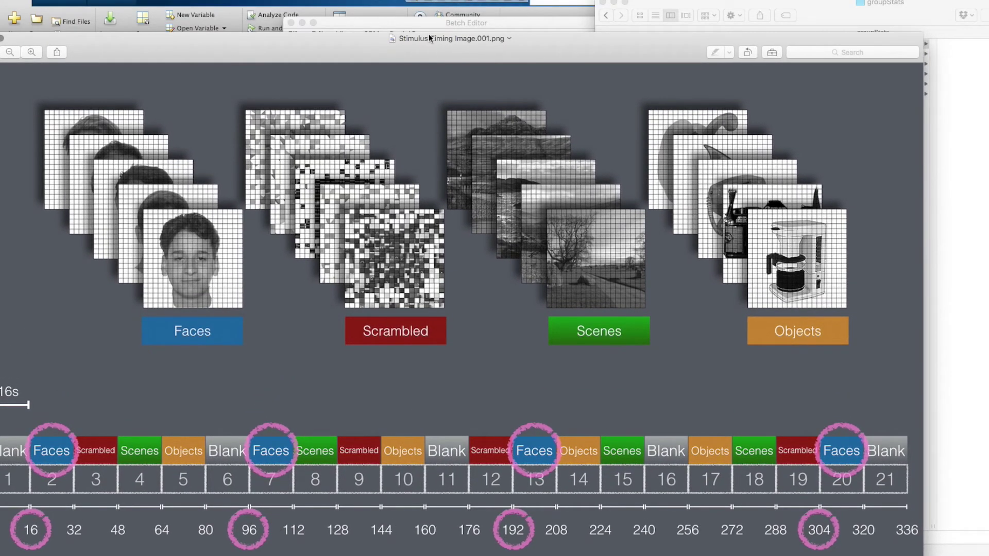
pyautogui.click(428, 27)
pyautogui.moveTo(429, 27); pyautogui.dragTo(429, 0)
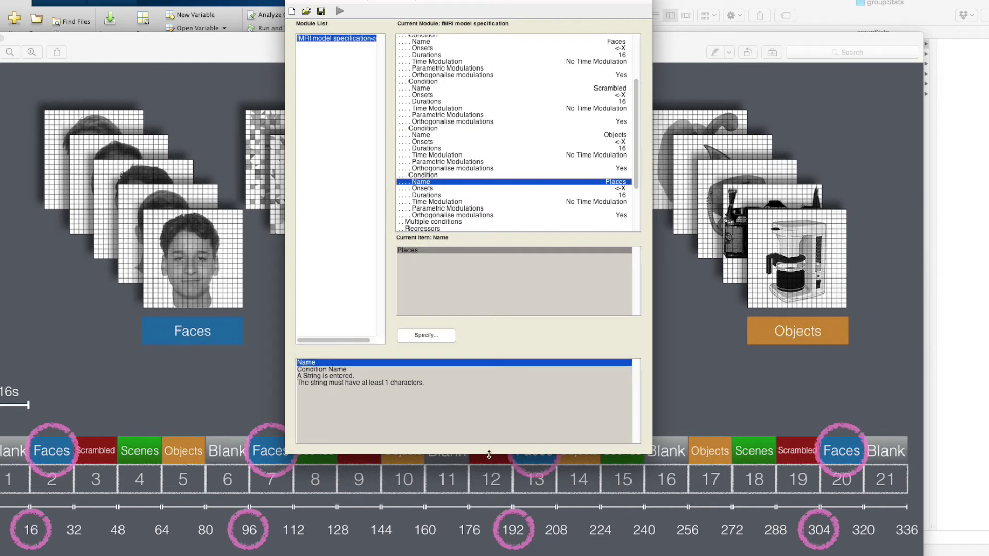
pyautogui.moveTo(489, 454); pyautogui.dragTo(491, 427)
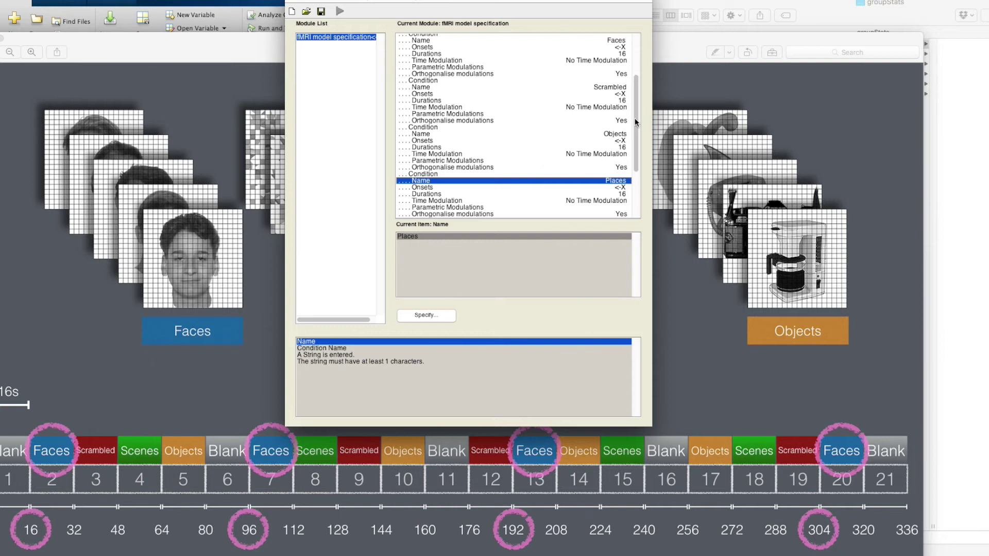
pyautogui.moveTo(637, 121); pyautogui.dragTo(634, 96)
pyautogui.click(423, 83)
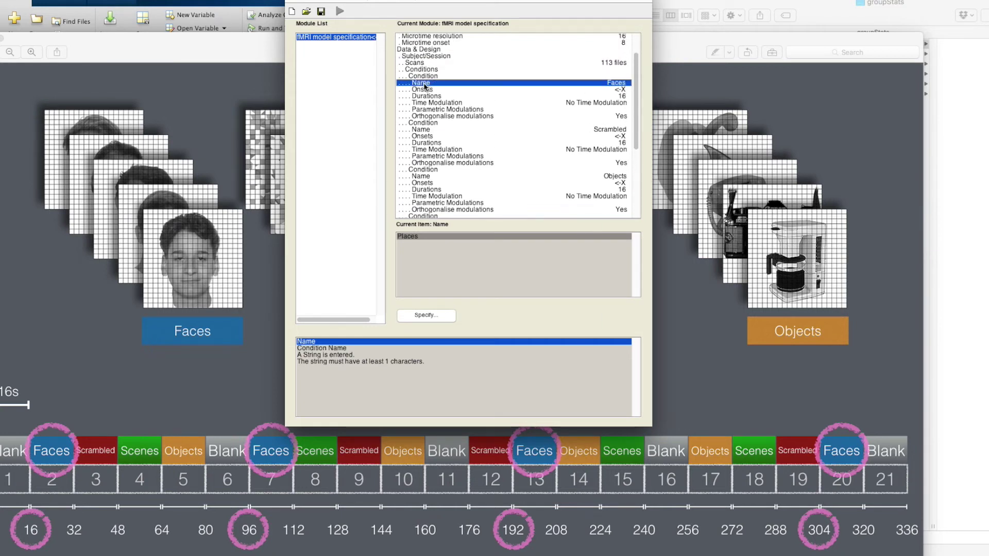
pyautogui.click(427, 90)
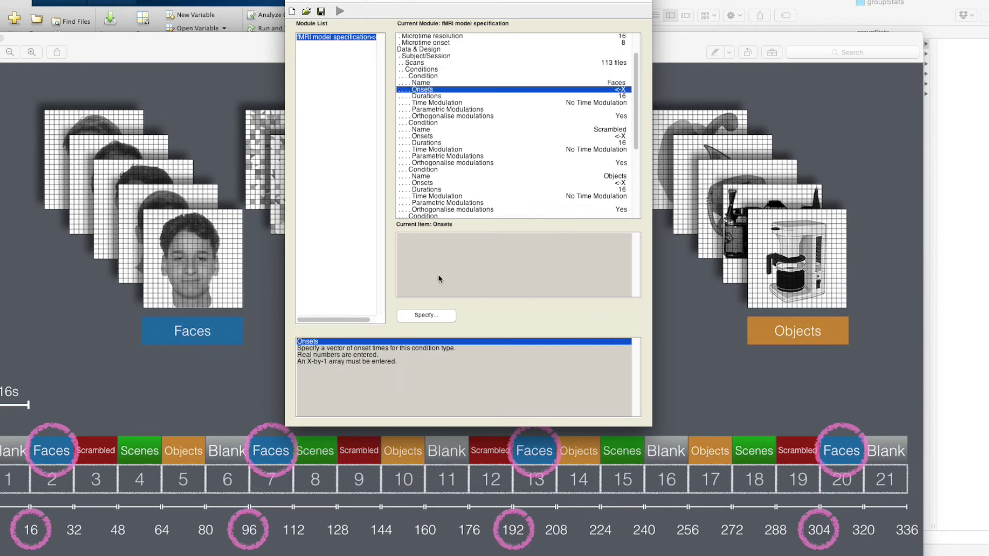
pyautogui.click(432, 315)
pyautogui.moveTo(423, 126); pyautogui.dragTo(435, 171)
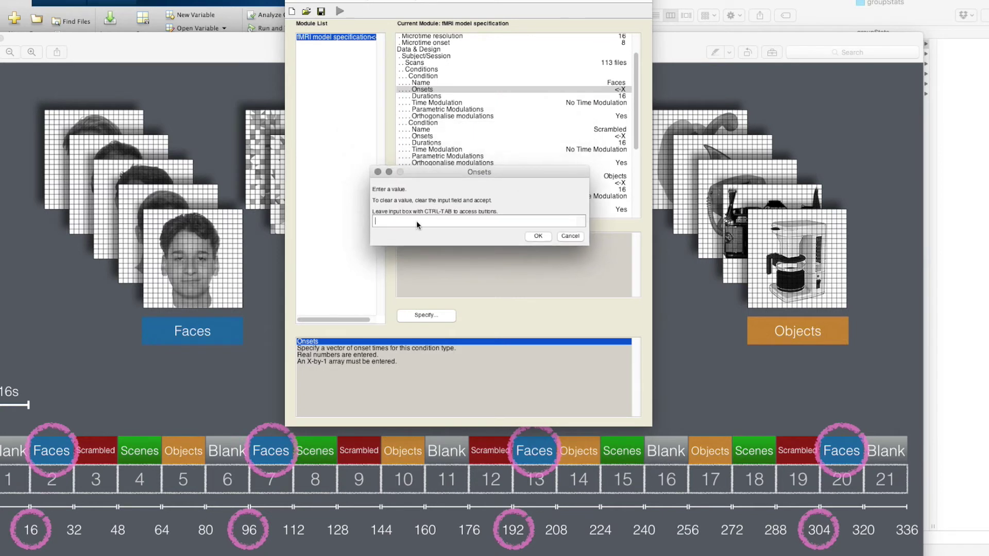
pyautogui.click(415, 222)
pyautogui.write('16 96 192 304')
pyautogui.click(538, 236)
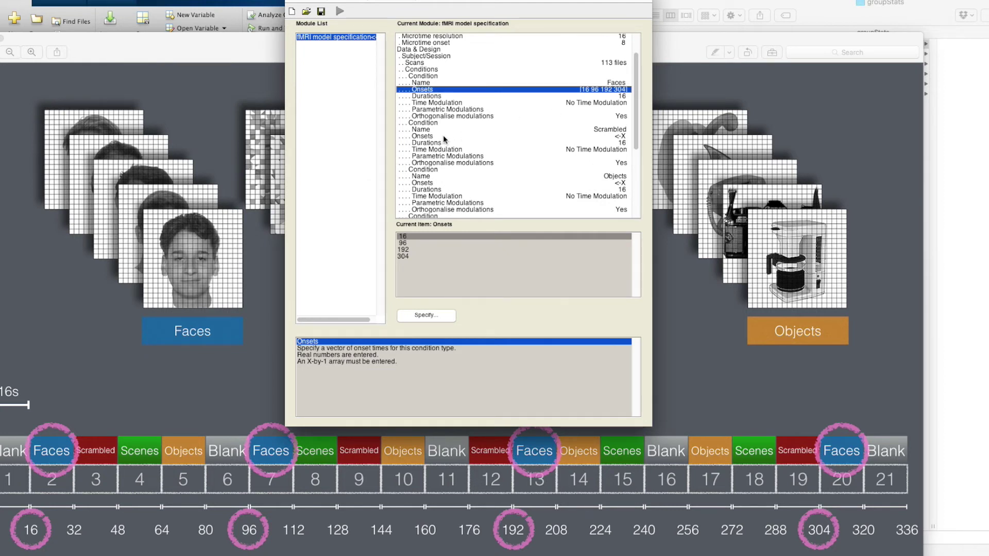
pyautogui.click(426, 137)
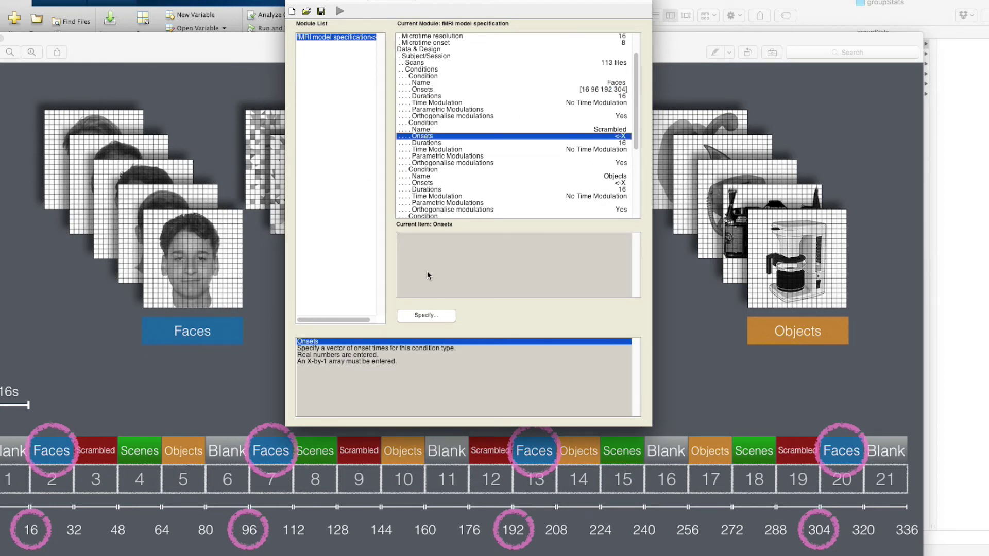
pyautogui.click(433, 313)
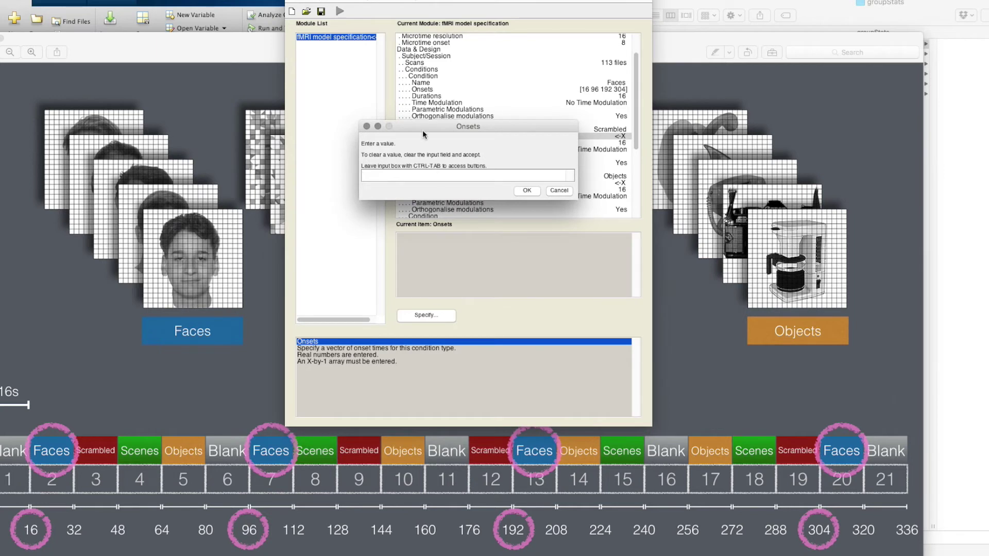
pyautogui.moveTo(422, 130); pyautogui.dragTo(420, 282)
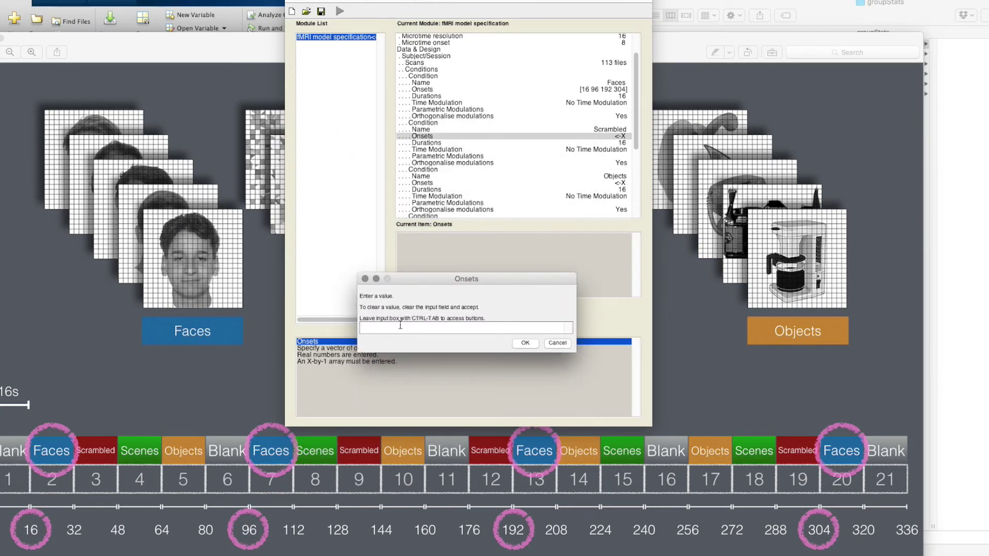
pyautogui.write('32 128 176 288')
pyautogui.click(525, 344)
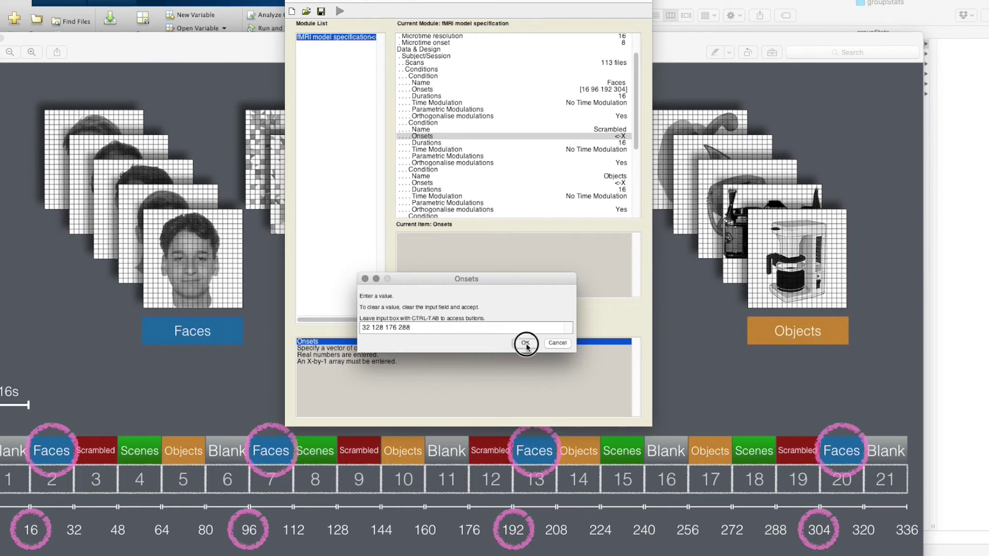
pyautogui.click(422, 185)
pyautogui.click(428, 314)
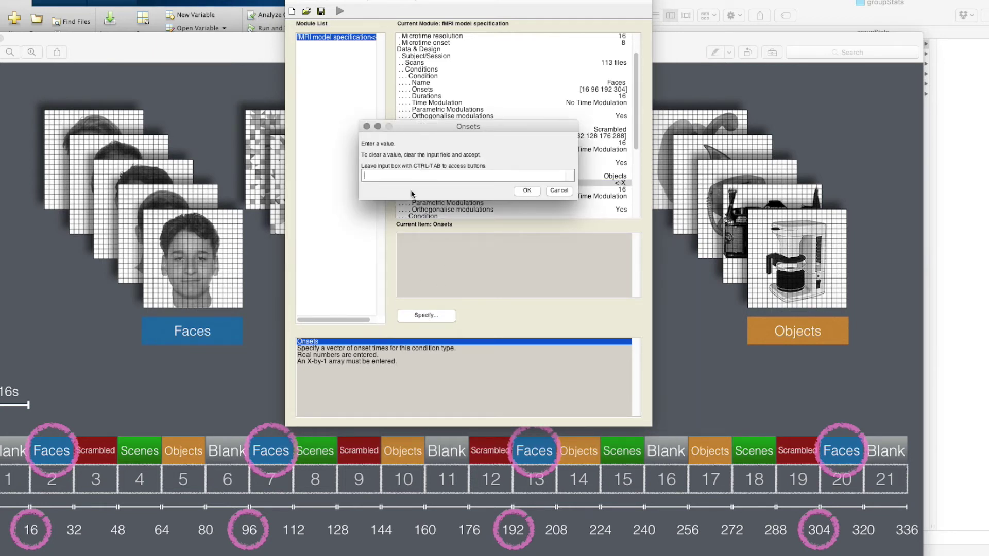
pyautogui.write('64 144 208 256')
pyautogui.click(526, 192)
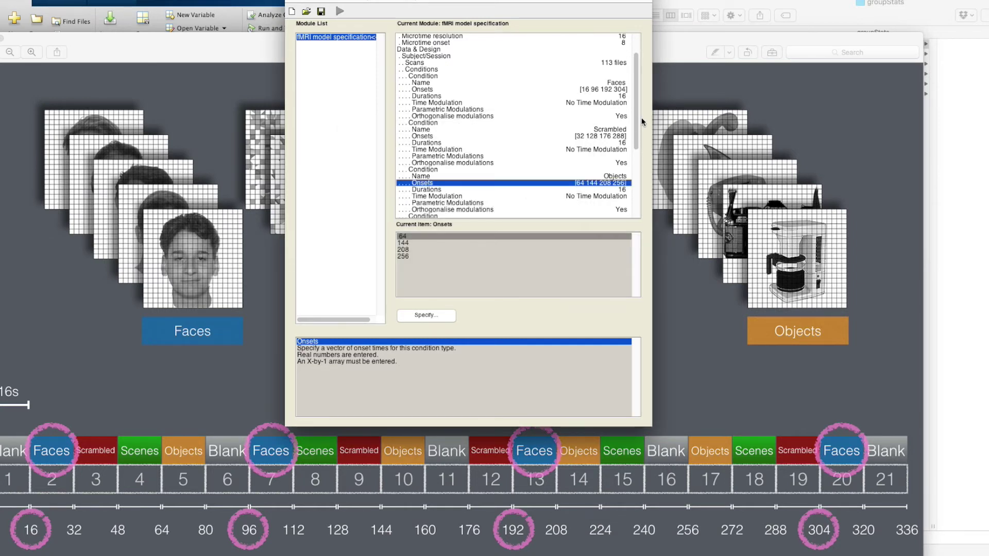
pyautogui.moveTo(635, 118); pyautogui.dragTo(635, 133)
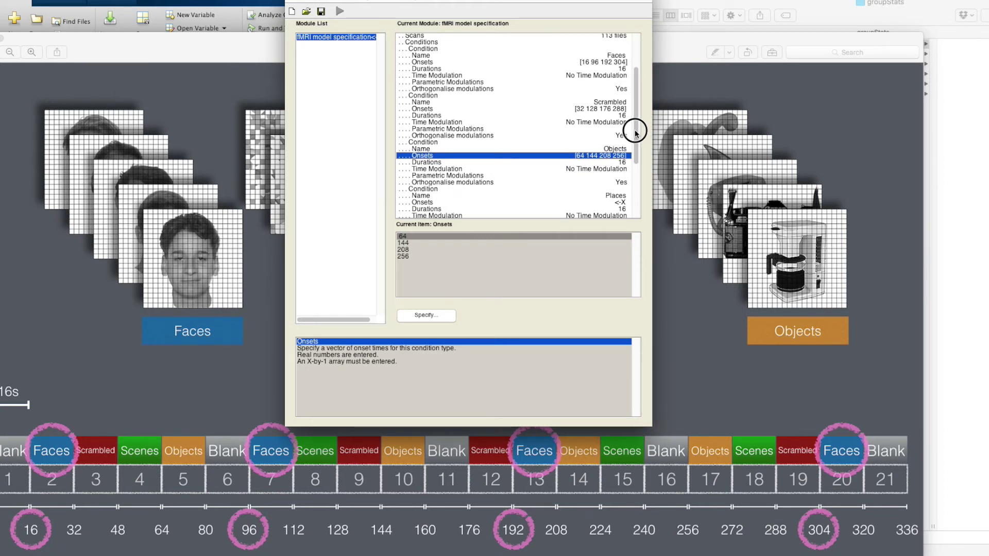
pyautogui.moveTo(635, 133); pyautogui.dragTo(635, 165)
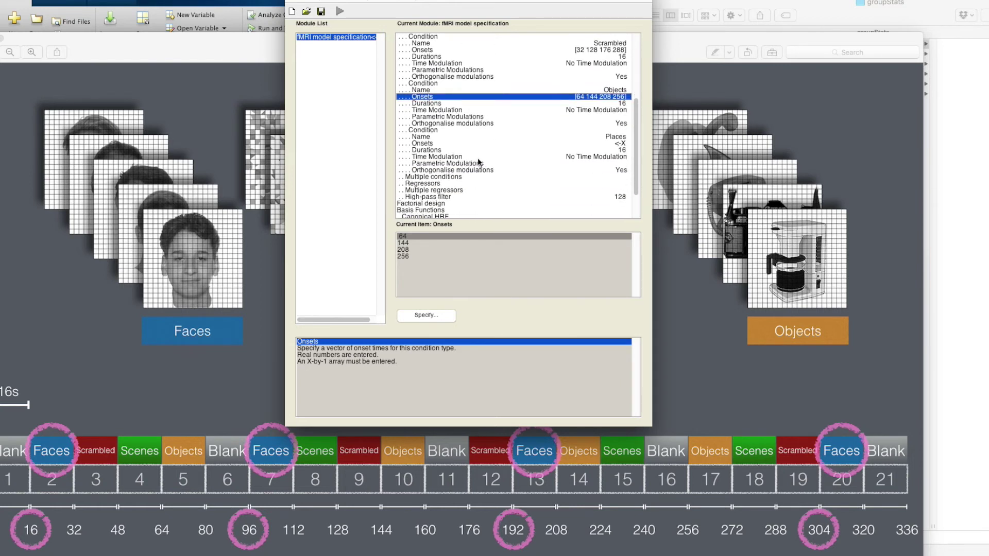
pyautogui.click(421, 144)
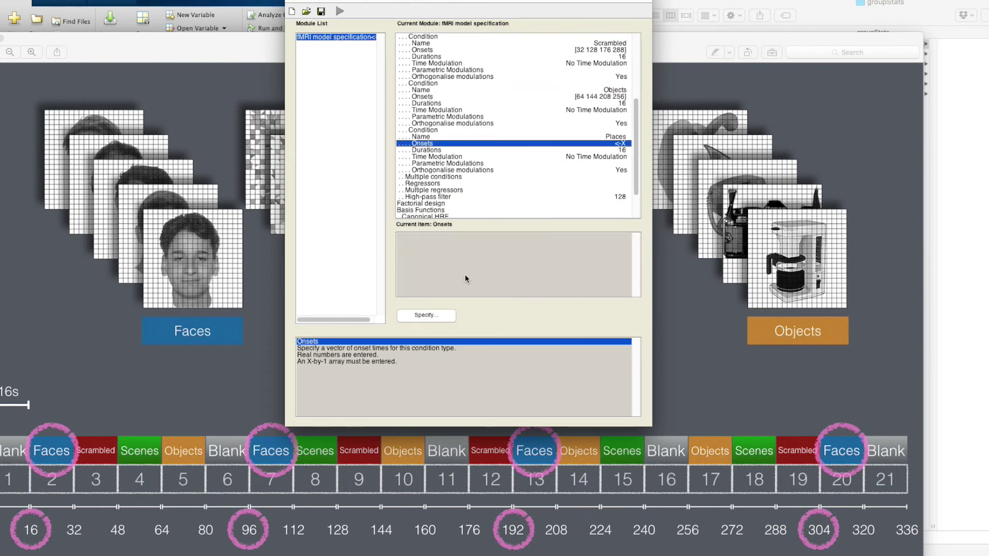
pyautogui.click(426, 315)
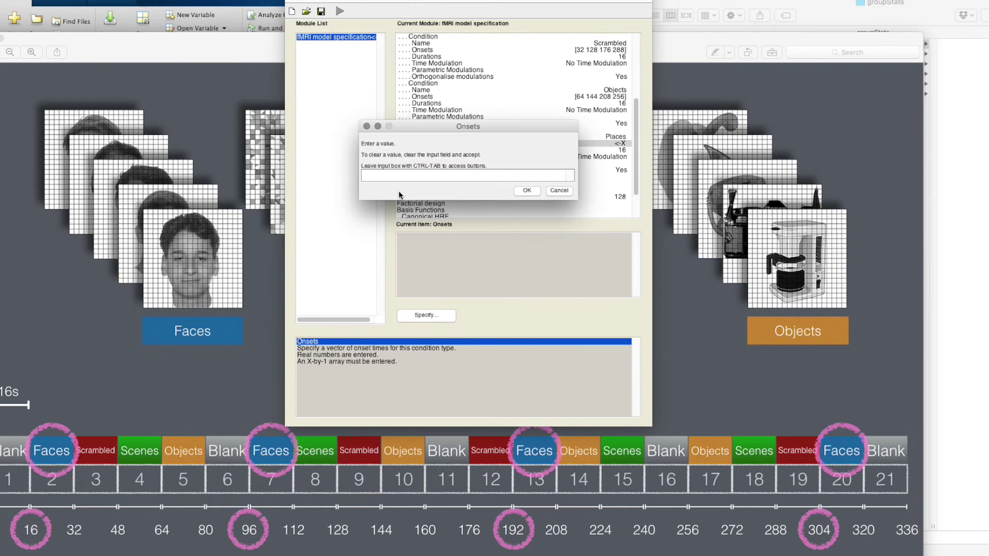
pyautogui.write('48 112 224 272')
pyautogui.click(523, 191)
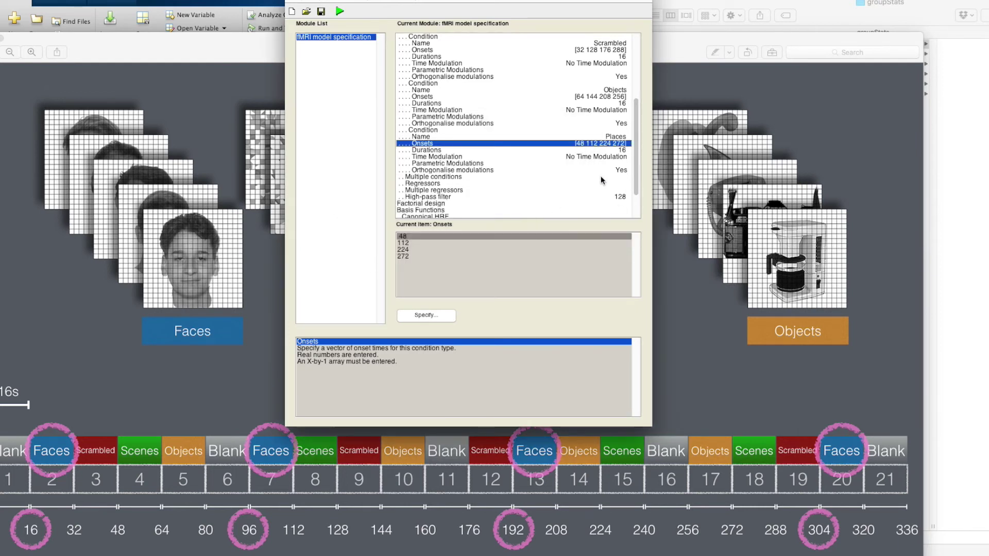
# Display the High-pass filter row with its 128-second default and help text
pyautogui.moveTo(637, 163); pyautogui.dragTo(635, 190)
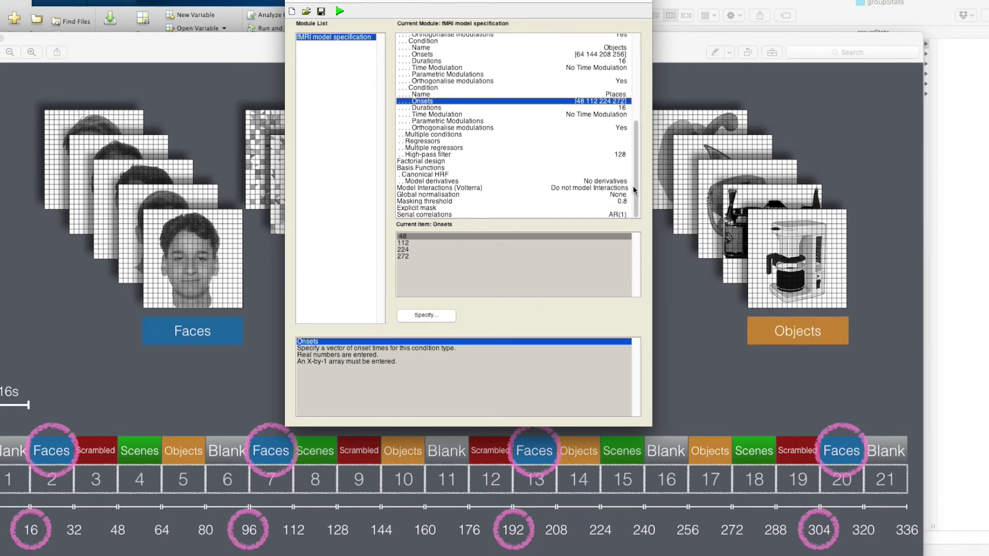
pyautogui.click(636, 186)
pyautogui.click(427, 155)
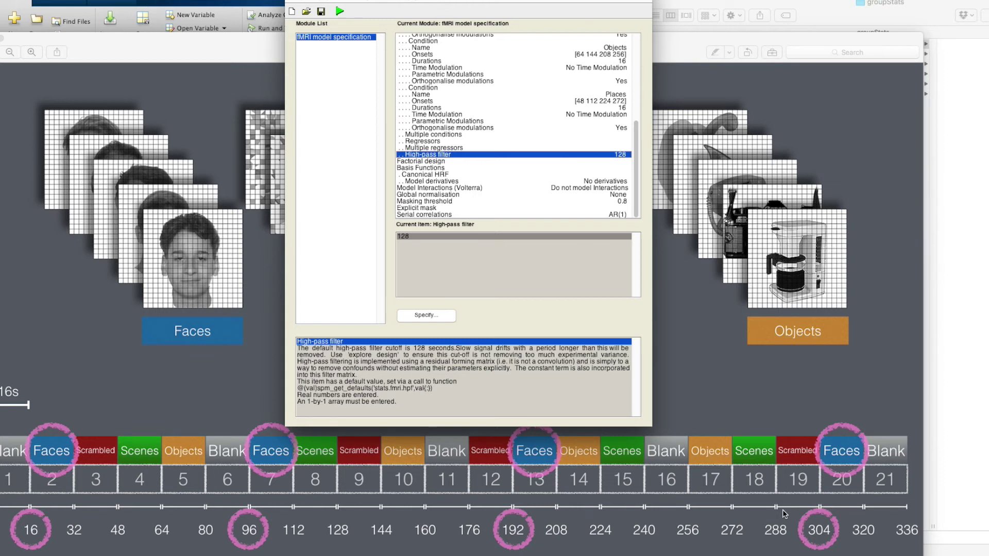
# In Calculator, compute 288 − 176 = 112 and double it to 224
pyautogui.press('super+space')
pyautogui.write('cal')
pyautogui.press('Escape')
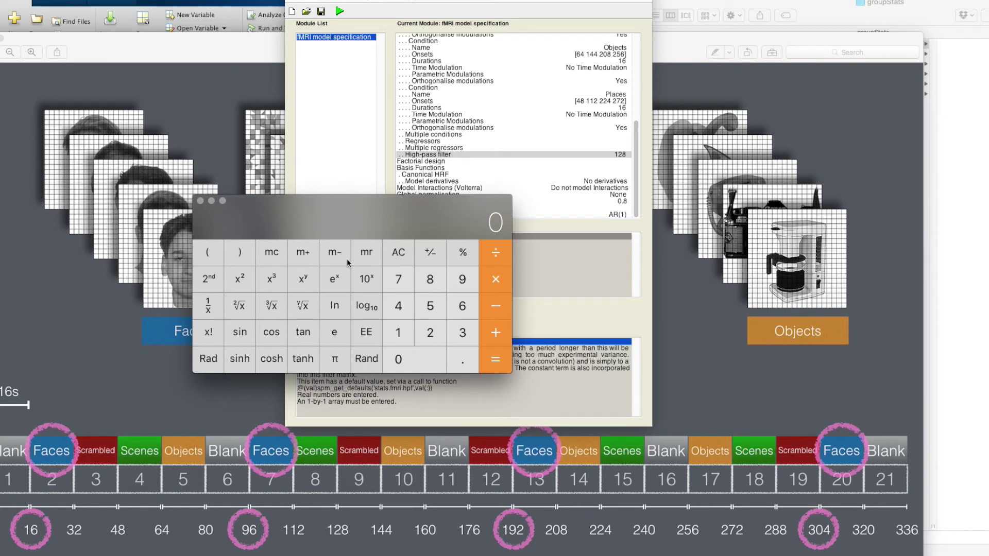
pyautogui.write('288-176')
pyautogui.press('Return')
pyautogui.moveTo(379, 206); pyautogui.dragTo(202, 252)
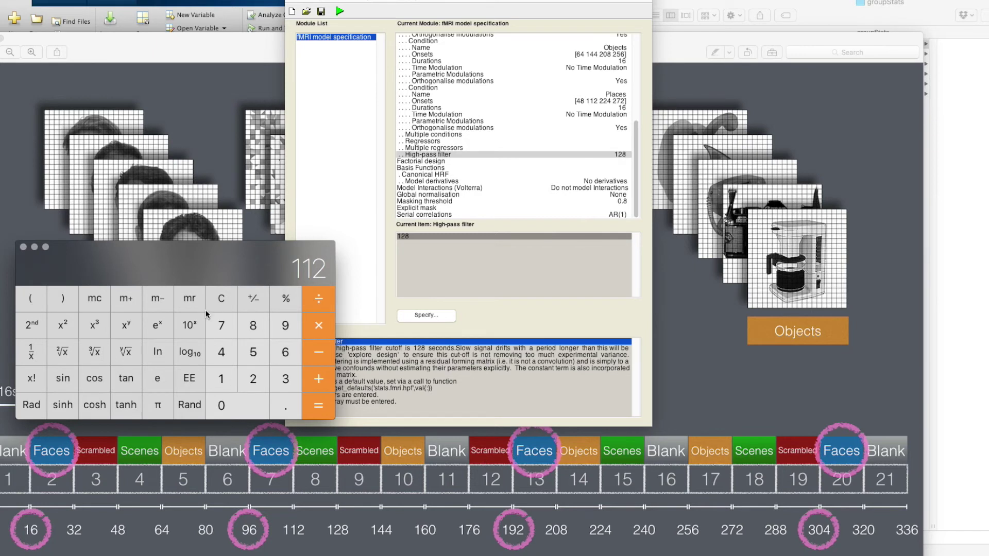
pyautogui.click(319, 323)
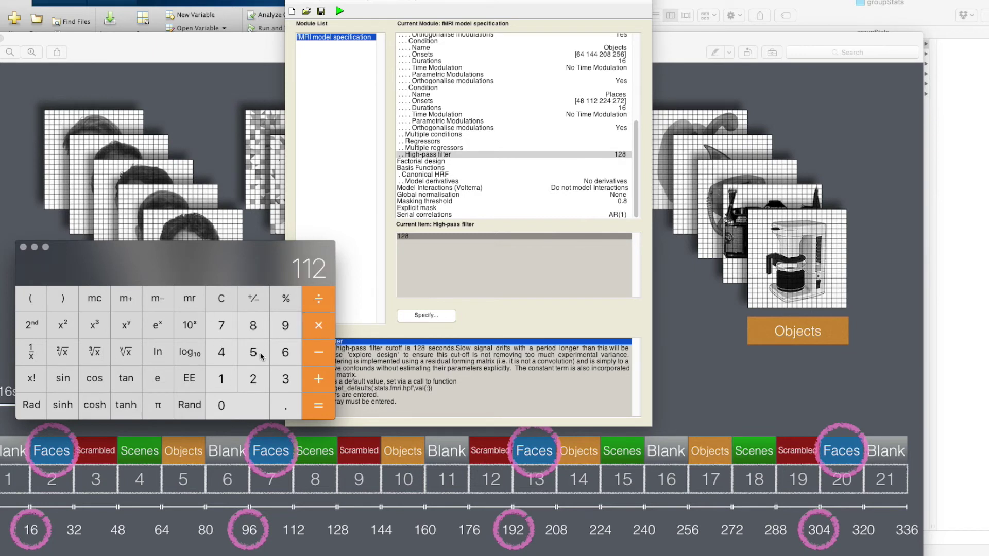
pyautogui.click(253, 379)
pyautogui.click(319, 405)
# Change the high-pass filter cutoff from 128 to 224 and close Calculator
pyautogui.click(431, 316)
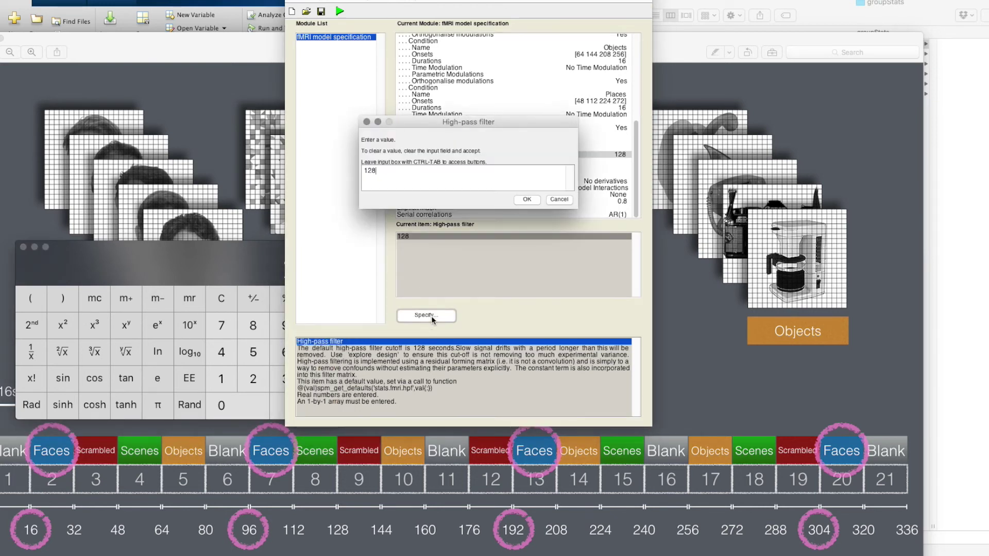
pyautogui.moveTo(375, 171); pyautogui.dragTo(362, 174)
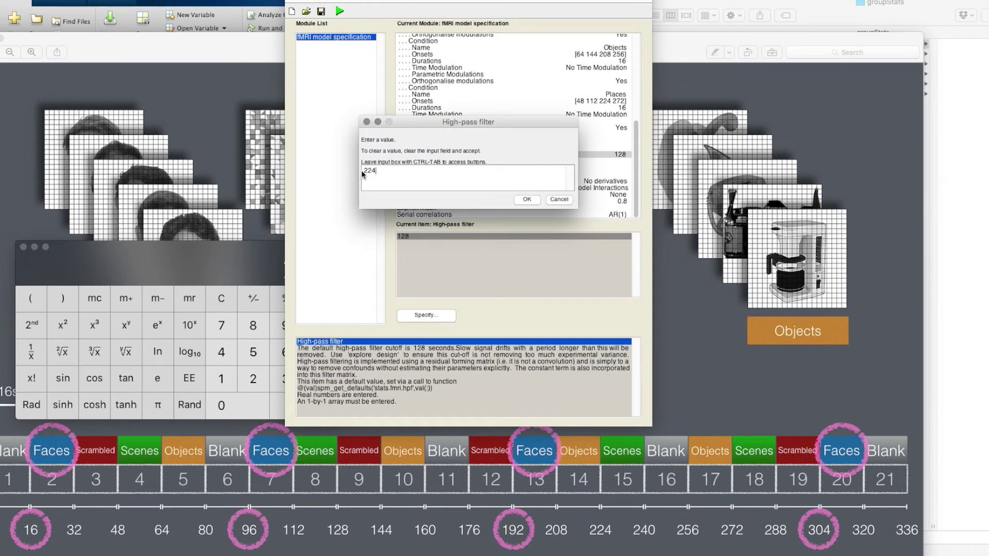
pyautogui.click(528, 200)
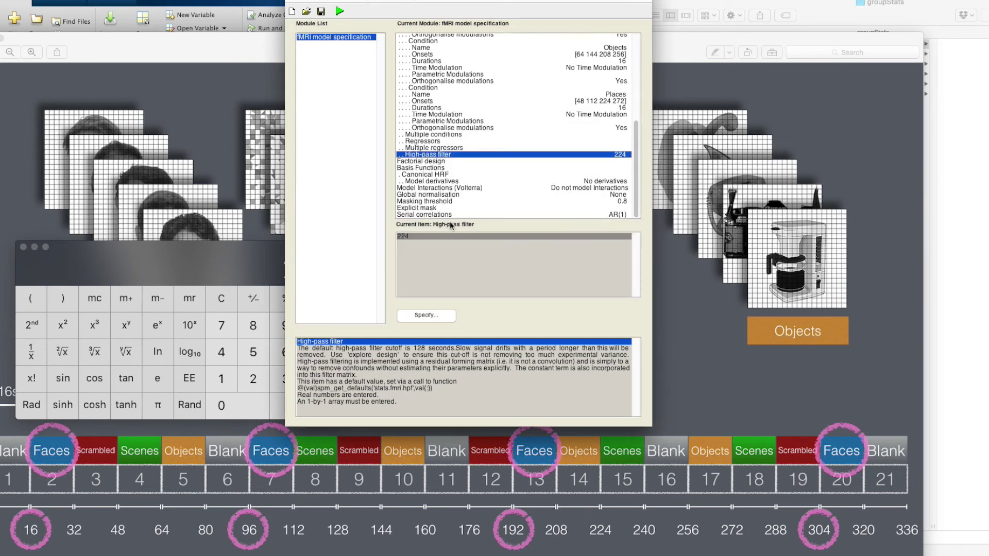
pyautogui.click(23, 247)
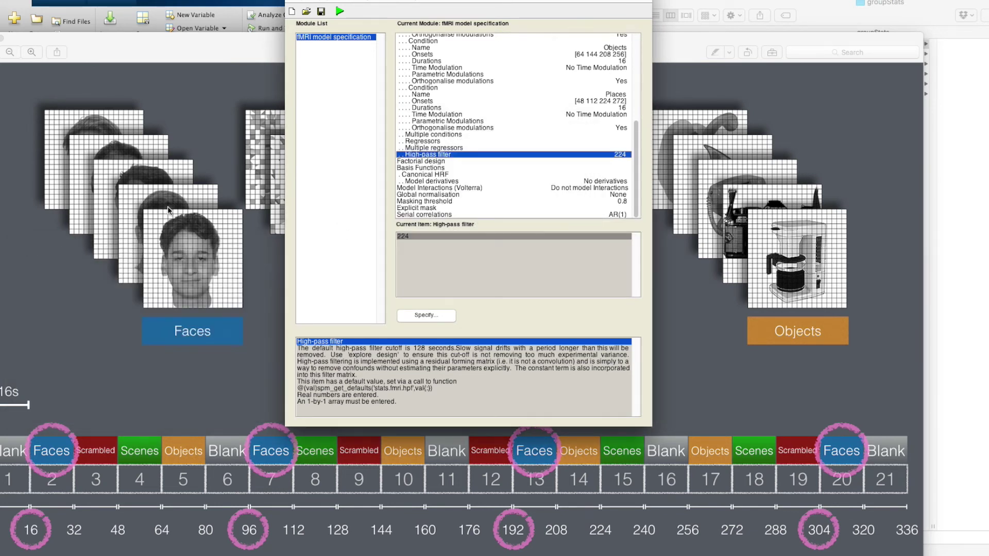
pyautogui.moveTo(461, 2); pyautogui.dragTo(562, 2)
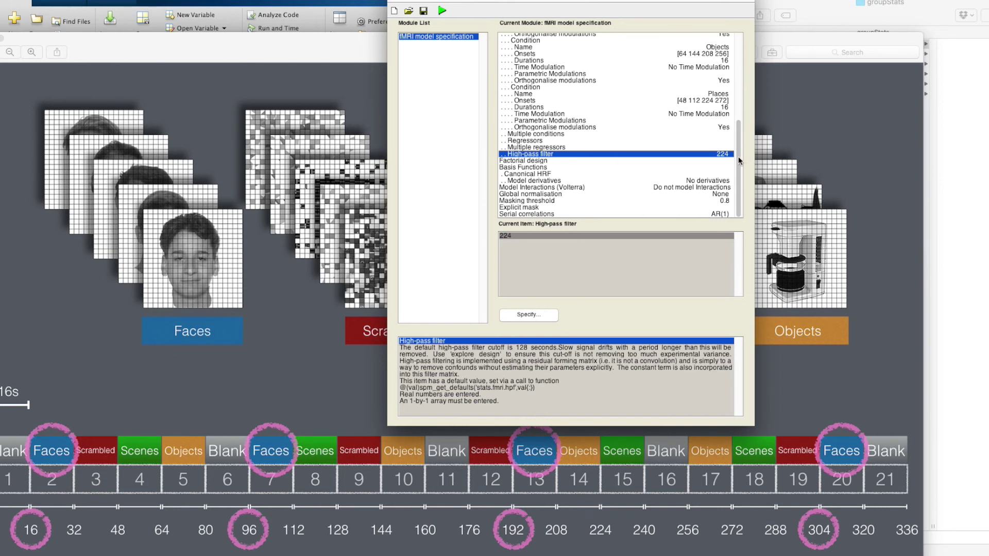
pyautogui.moveTo(738, 159); pyautogui.dragTo(739, 48)
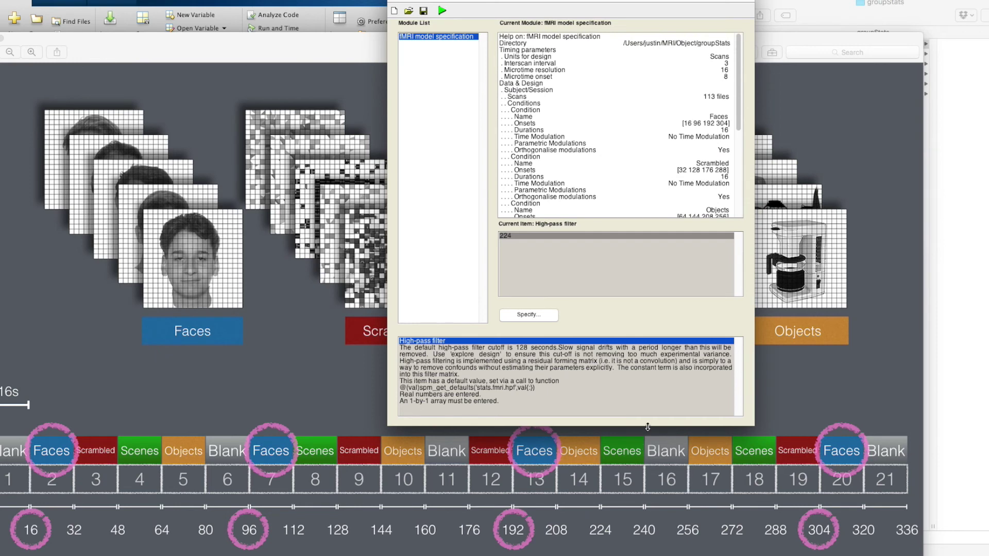
pyautogui.moveTo(647, 426); pyautogui.dragTo(635, 545)
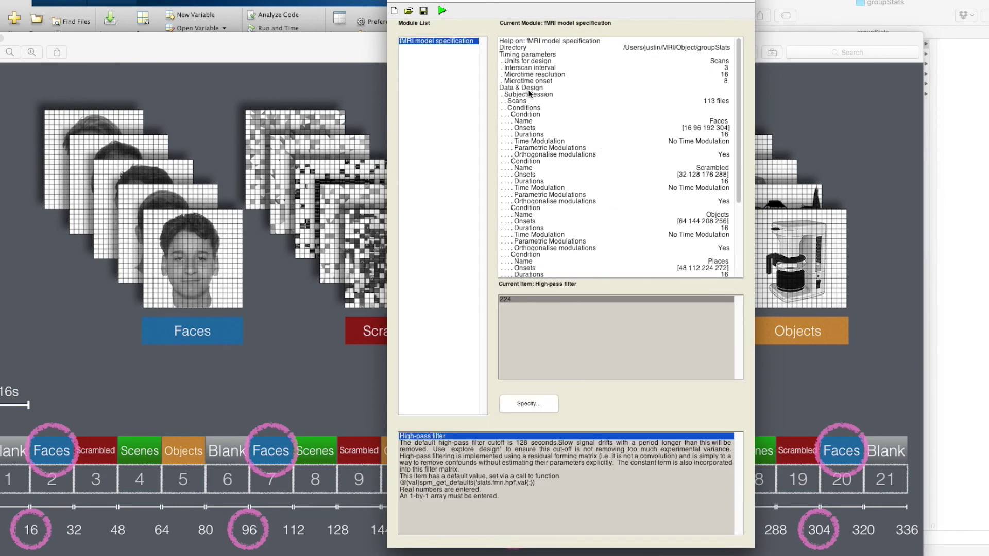
# Replicate the first Subject/Session four times under Data & Design, giving five sessions
pyautogui.click(528, 90)
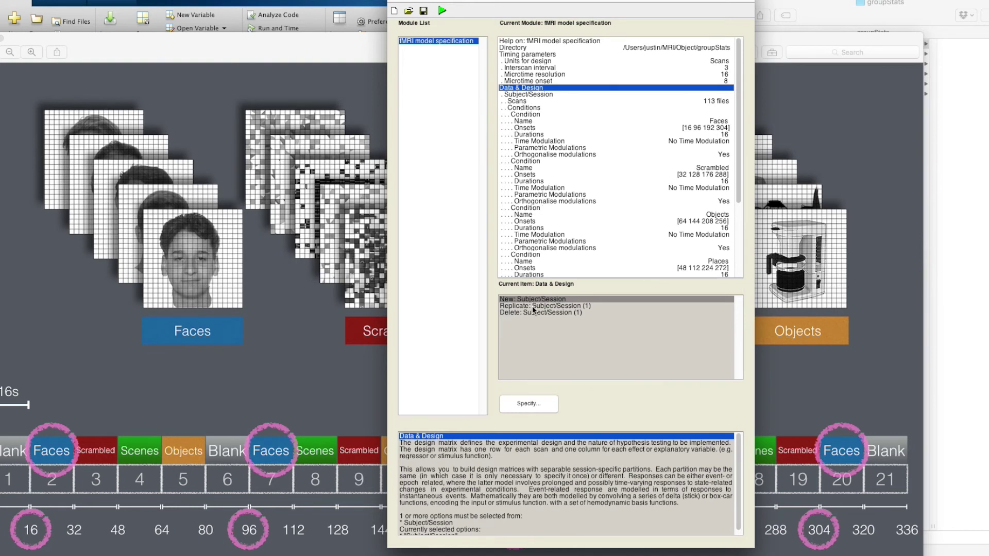
pyautogui.click(533, 307)
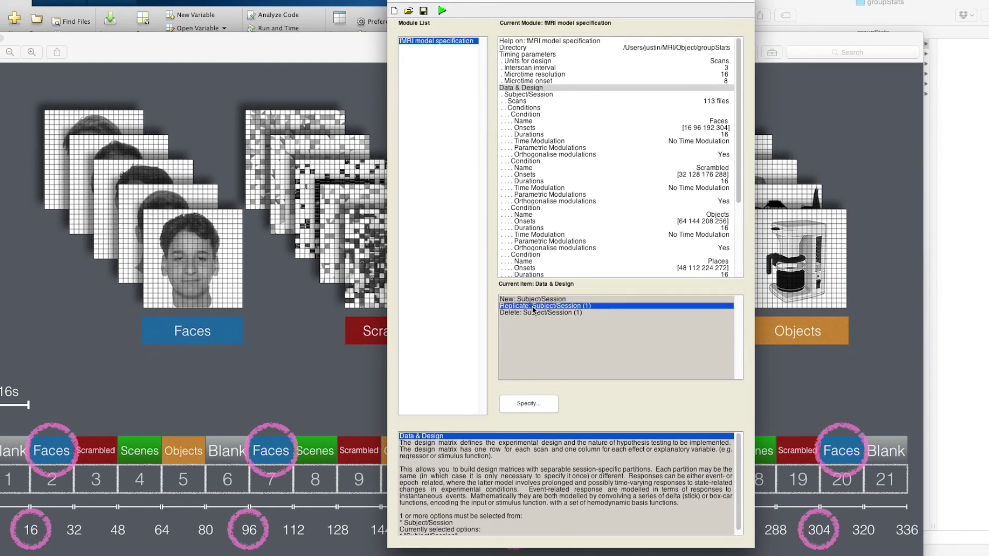
pyautogui.doubleClick(533, 307)
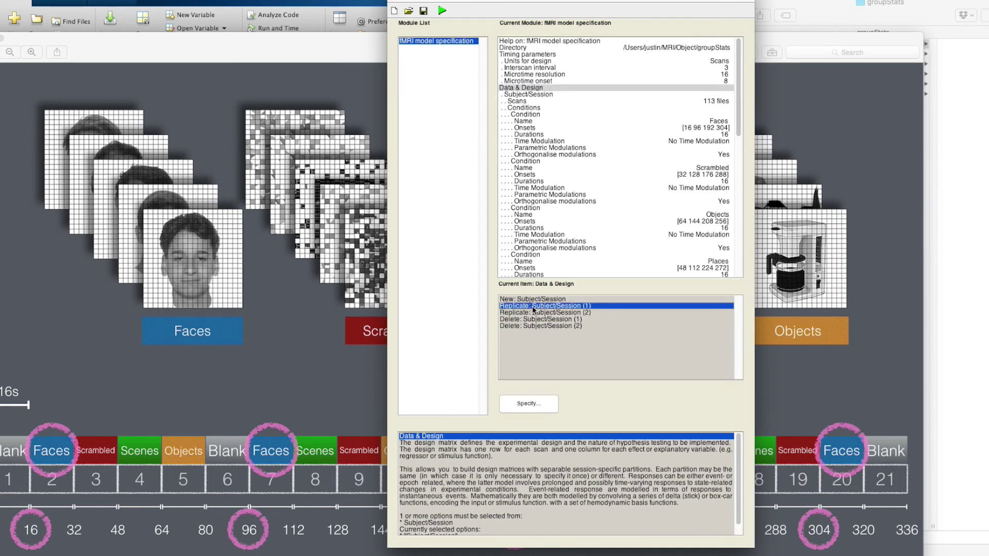
pyautogui.doubleClick(533, 307)
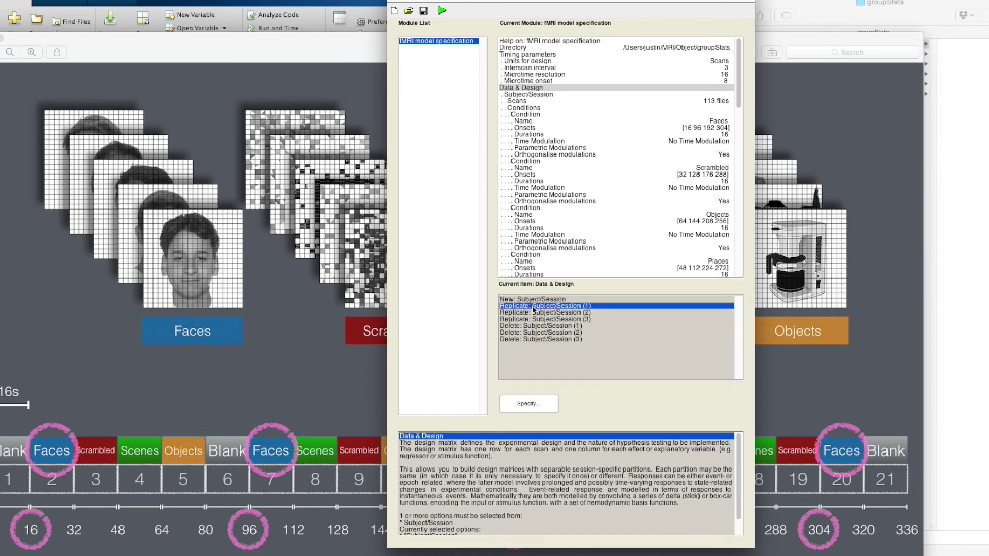
pyautogui.doubleClick(533, 306)
pyautogui.click(532, 307)
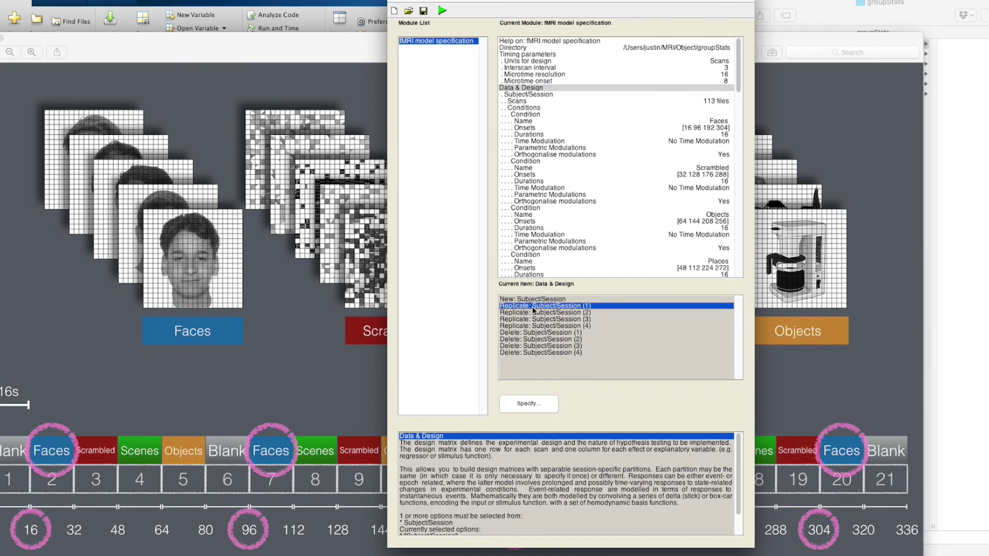
pyautogui.doubleClick(533, 307)
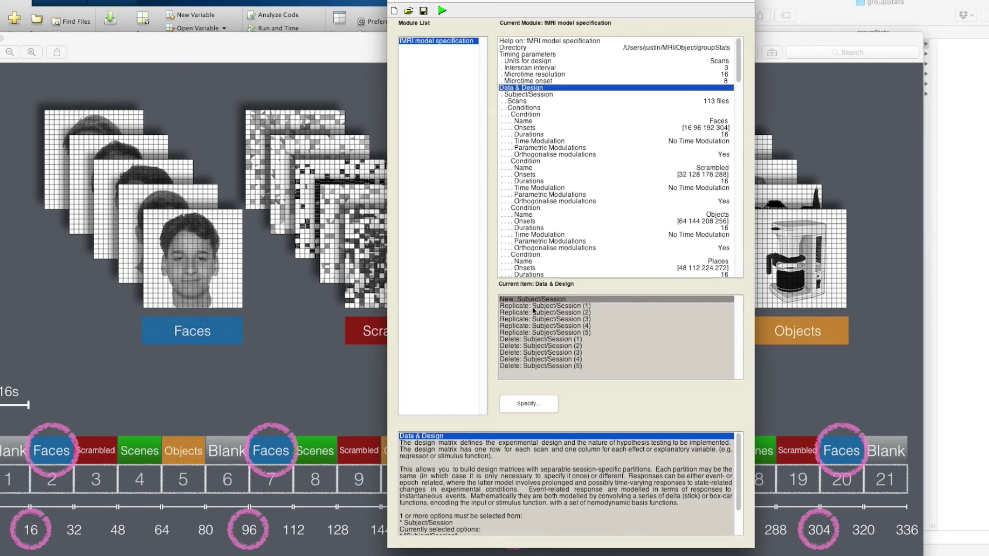
pyautogui.click(739, 74)
pyautogui.moveTo(739, 74); pyautogui.dragTo(735, 108)
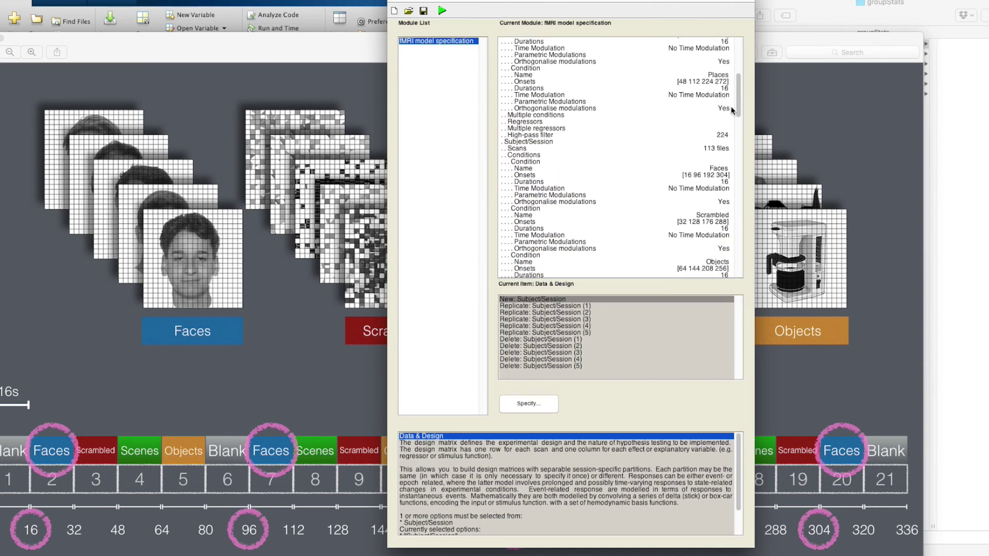
# Replace the second session's scans with all 113 swrf files from P011
pyautogui.click(513, 148)
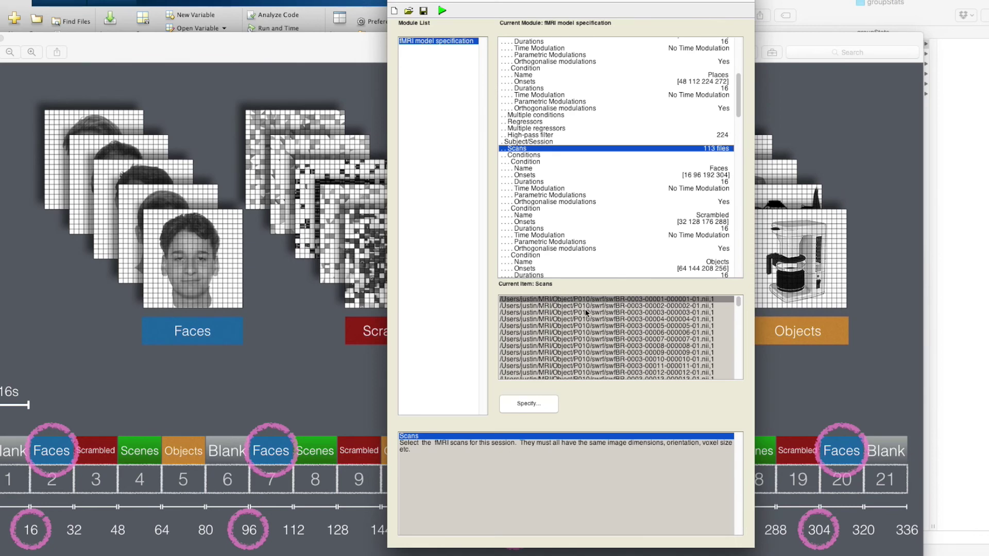
pyautogui.click(529, 404)
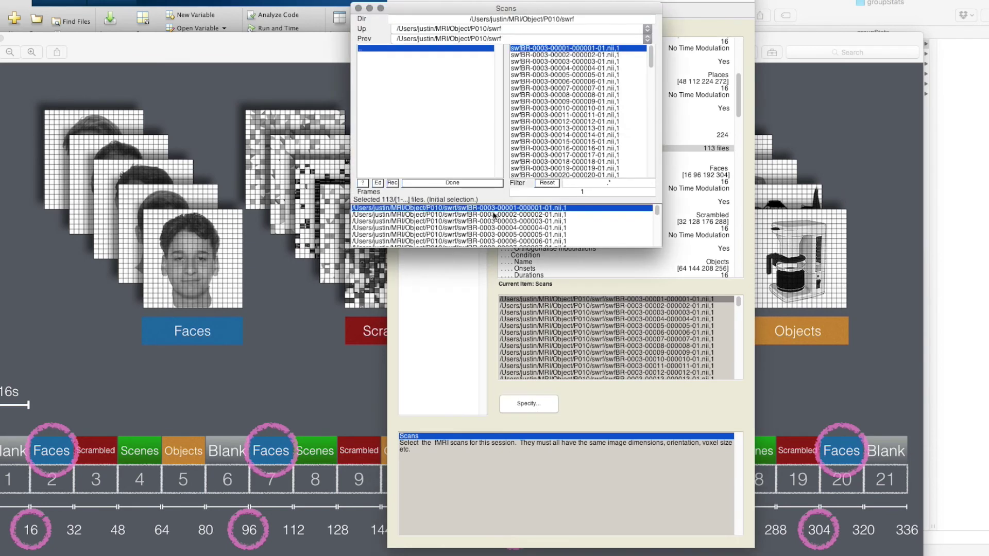
pyautogui.rightClick(451, 209)
pyautogui.click(474, 216)
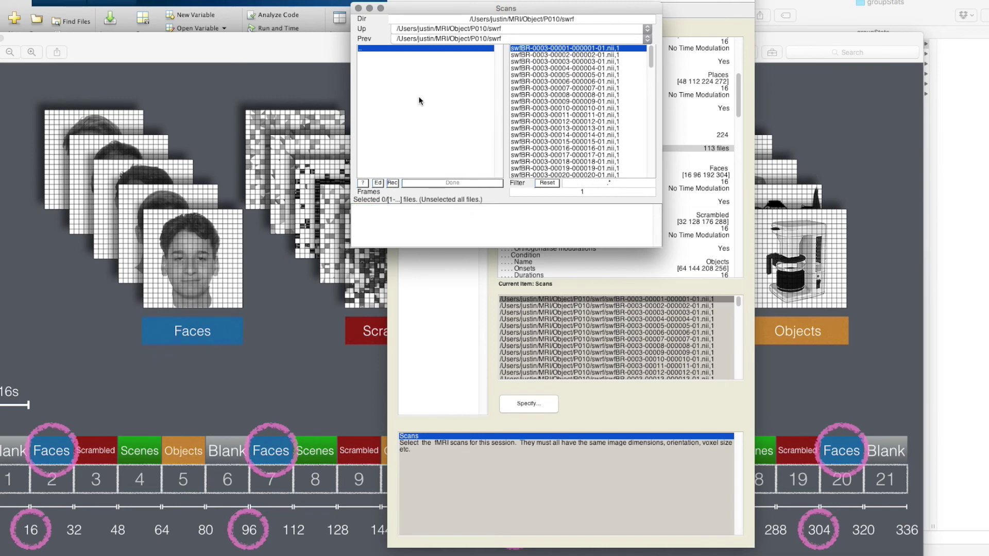
pyautogui.click(364, 48)
pyautogui.click(364, 49)
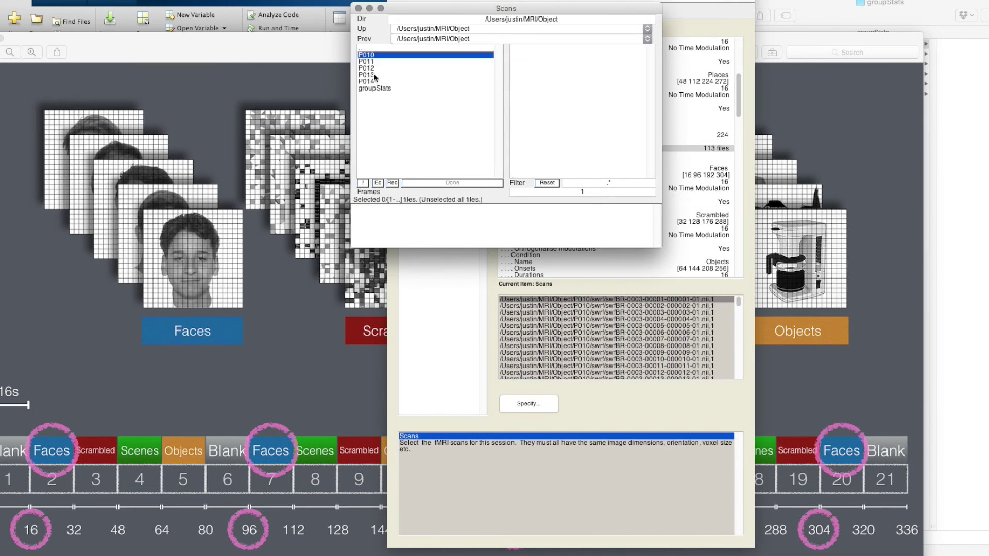
pyautogui.click(373, 68)
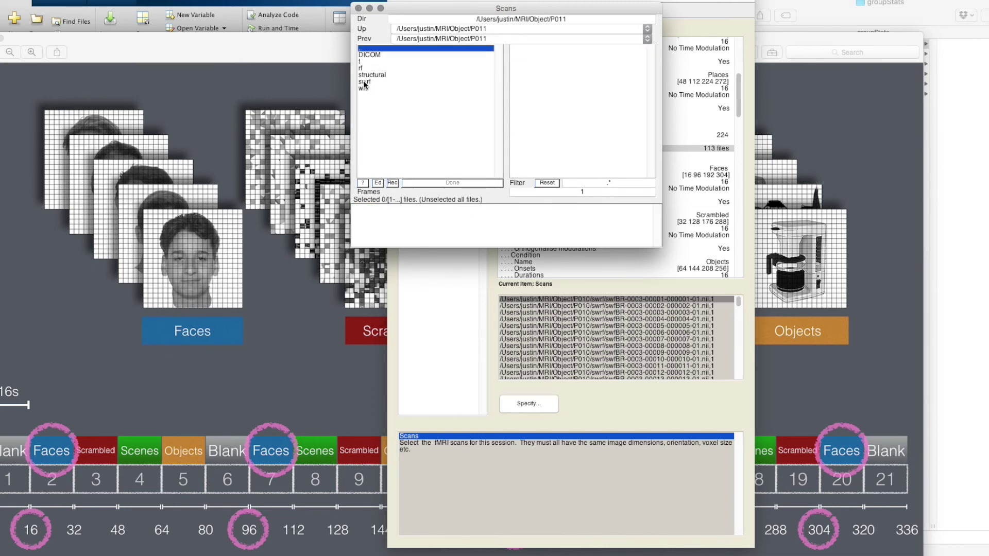
pyautogui.click(364, 82)
pyautogui.rightClick(561, 48)
pyautogui.click(605, 56)
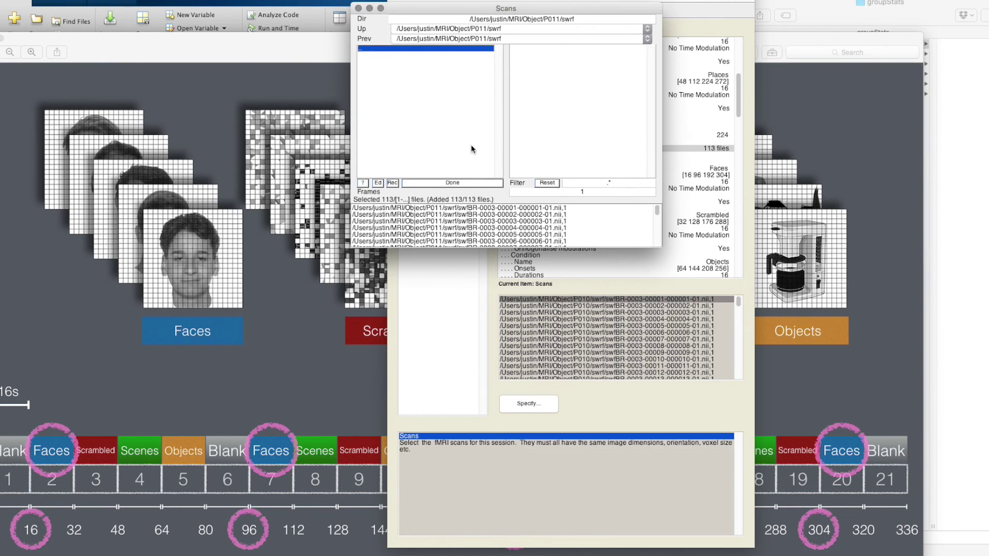
pyautogui.click(462, 182)
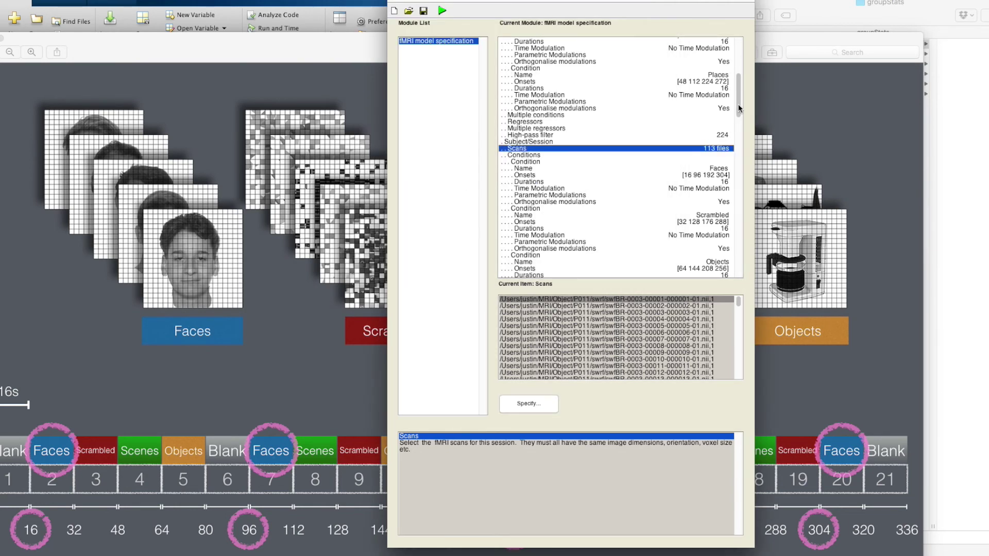
pyautogui.moveTo(738, 109); pyautogui.dragTo(736, 145)
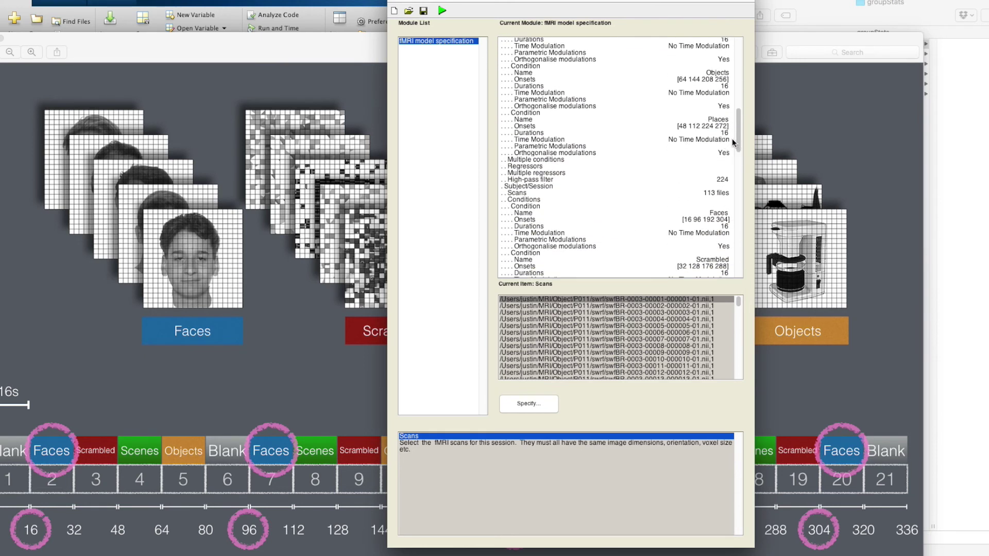
pyautogui.click(516, 193)
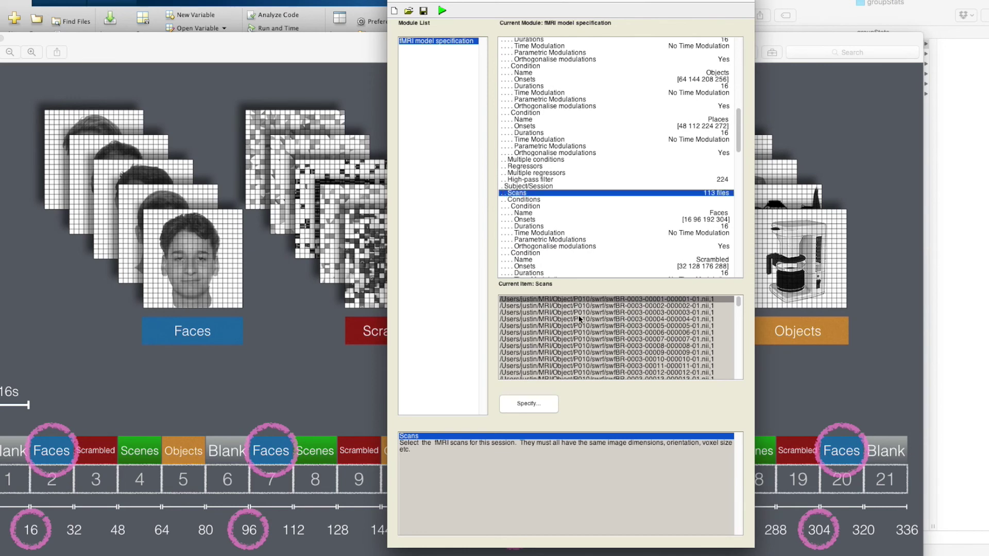
# Replace the third session's scans with all swrf files from P012
pyautogui.click(528, 403)
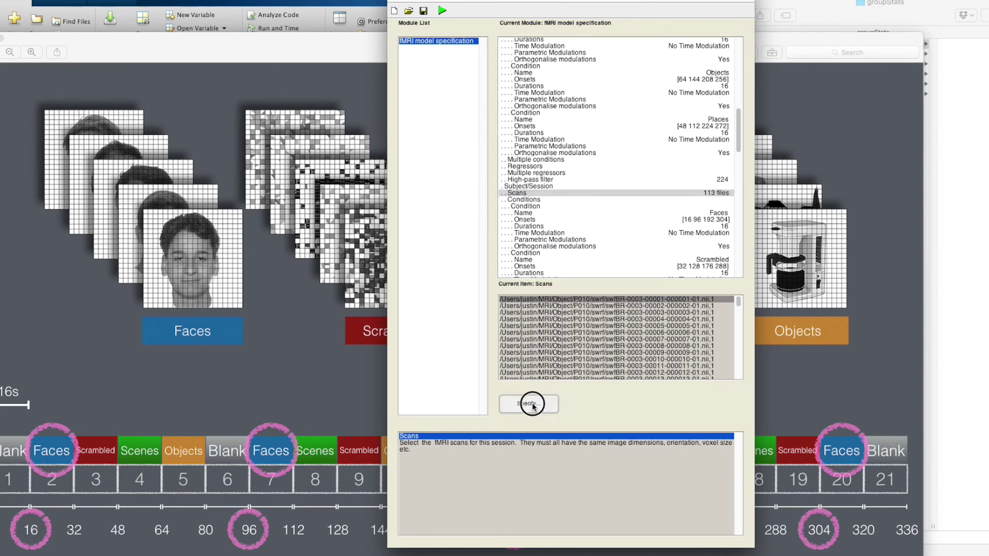
pyautogui.click(521, 223)
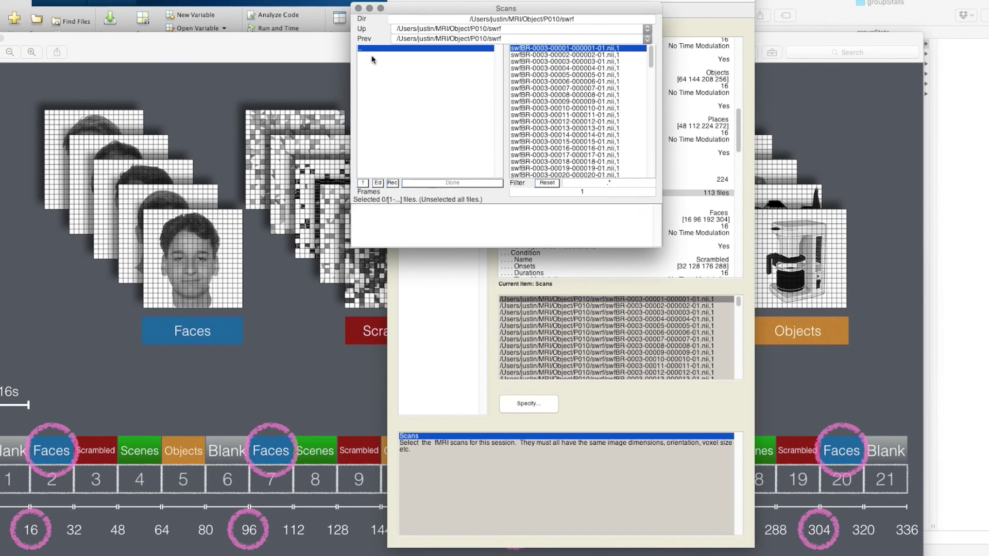
pyautogui.click(369, 48)
pyautogui.click(369, 48)
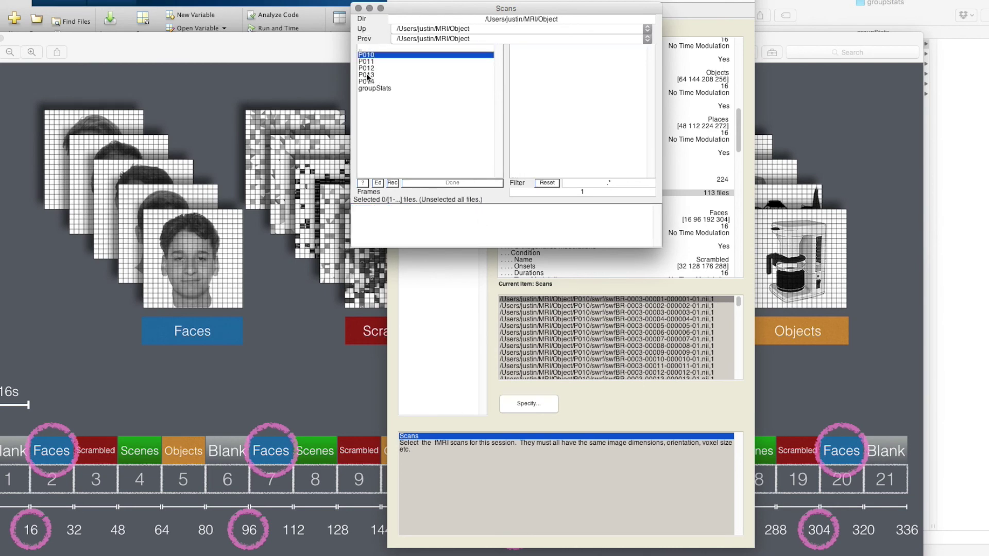
pyautogui.click(367, 75)
pyautogui.click(364, 82)
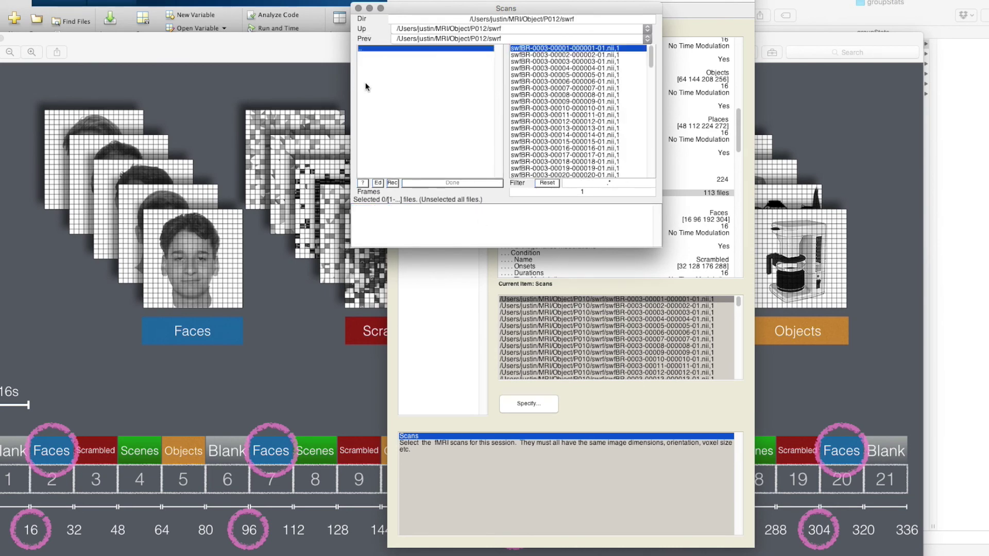
pyautogui.rightClick(550, 55)
pyautogui.click(572, 57)
pyautogui.click(452, 182)
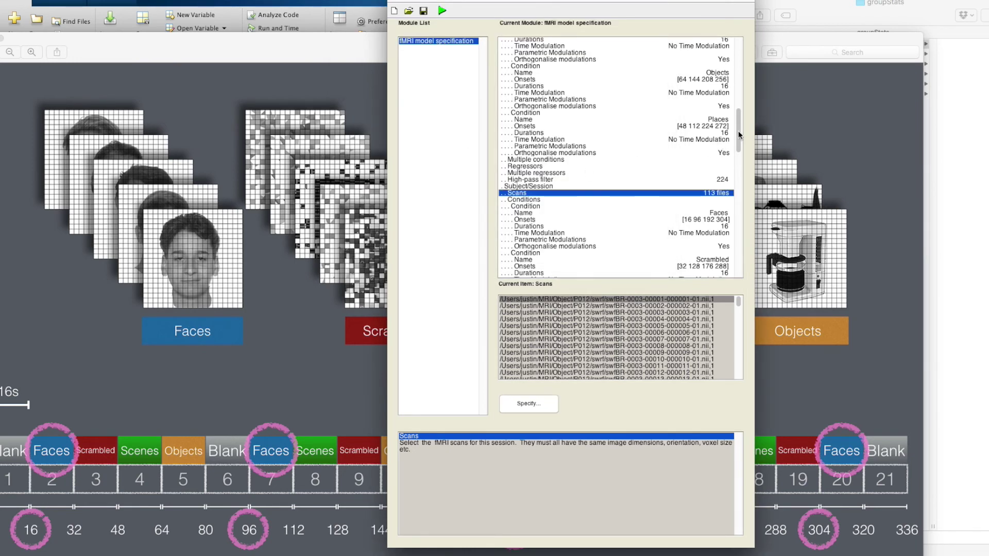
# Replace the fourth session's scans with all swrf files from P013
pyautogui.moveTo(739, 132); pyautogui.dragTo(739, 168)
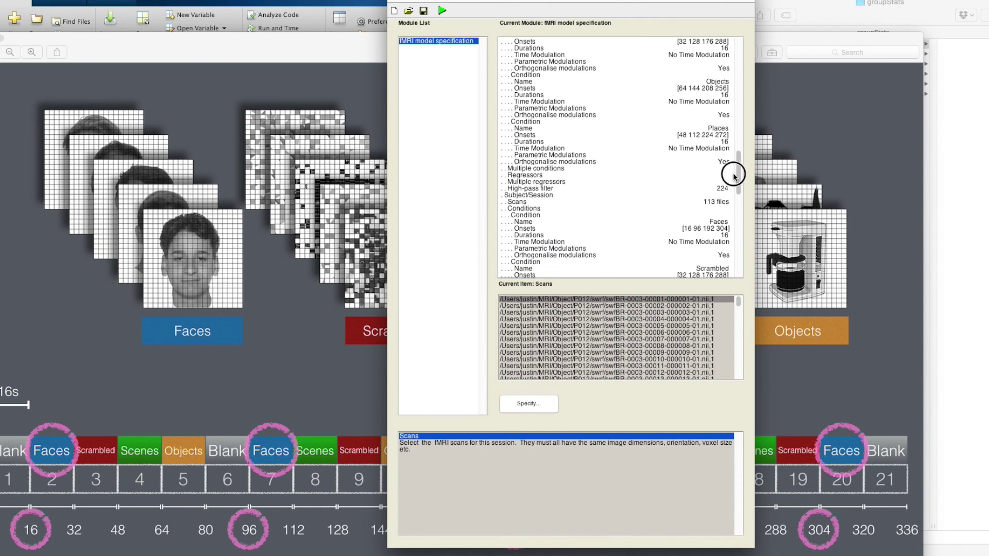
pyautogui.click(517, 202)
pyautogui.click(529, 403)
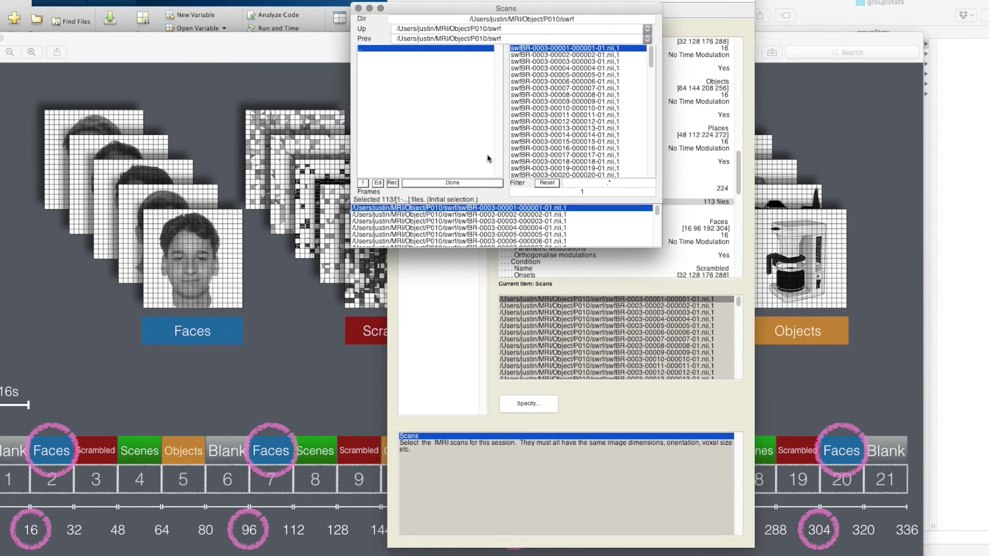
pyautogui.rightClick(473, 222)
pyautogui.click(498, 227)
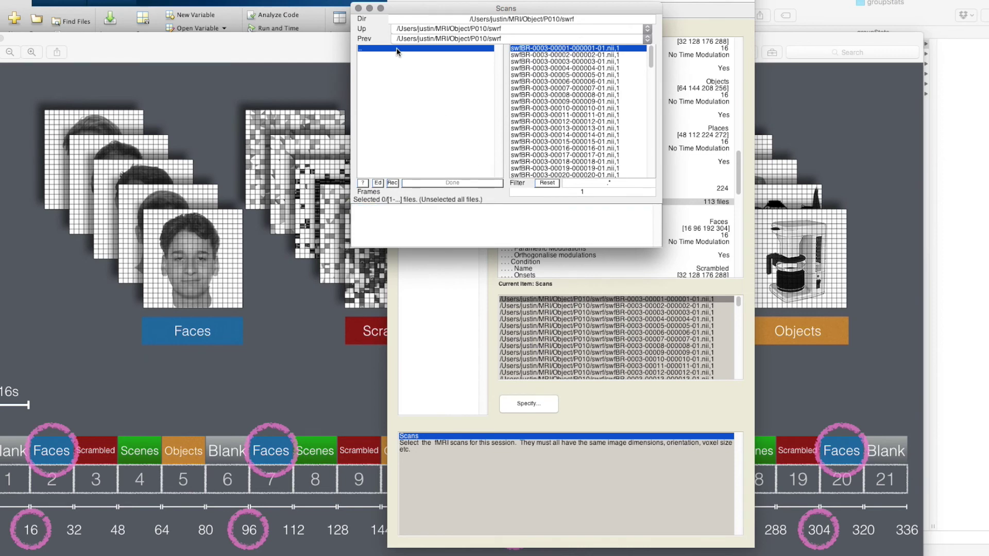
pyautogui.click(397, 49)
pyautogui.click(364, 49)
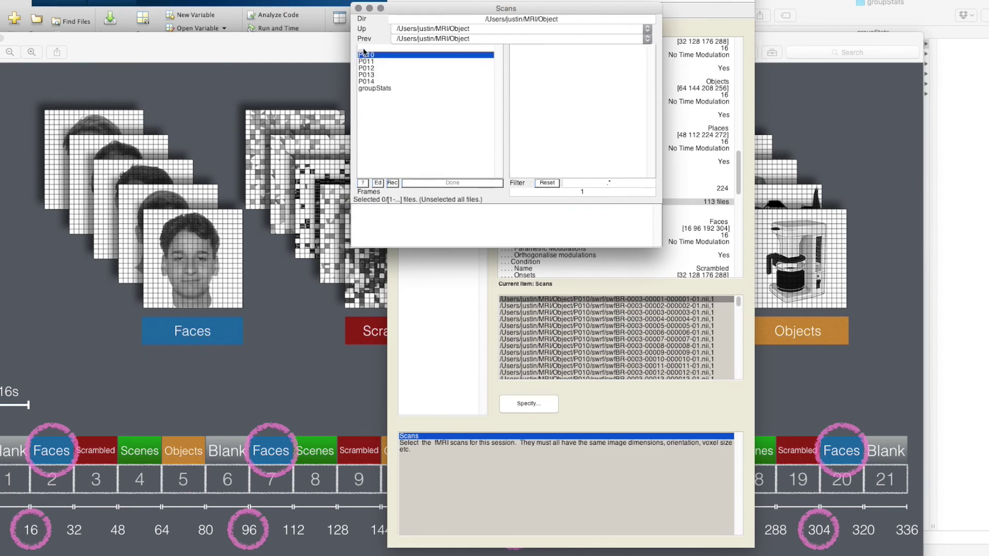
pyautogui.click(369, 75)
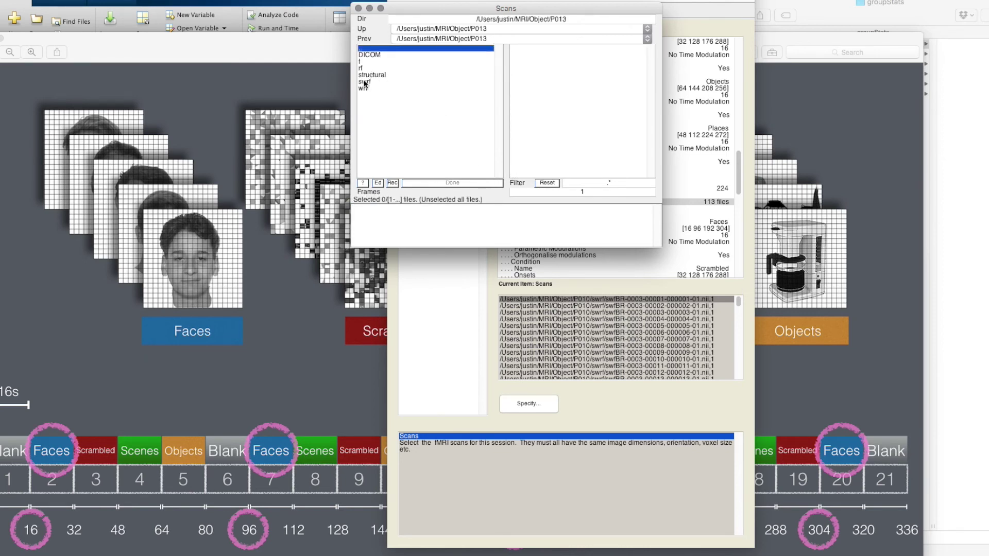
pyautogui.click(367, 82)
pyautogui.rightClick(550, 51)
pyautogui.click(572, 56)
pyautogui.click(452, 182)
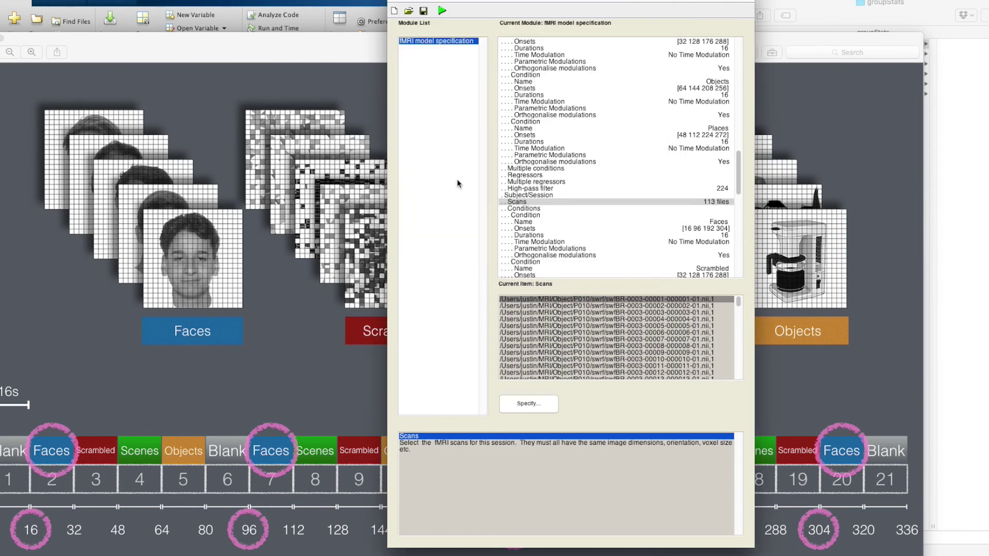
# Replace the fifth session's scans with all 113 swrf files from P014
pyautogui.moveTo(739, 178); pyautogui.dragTo(739, 217)
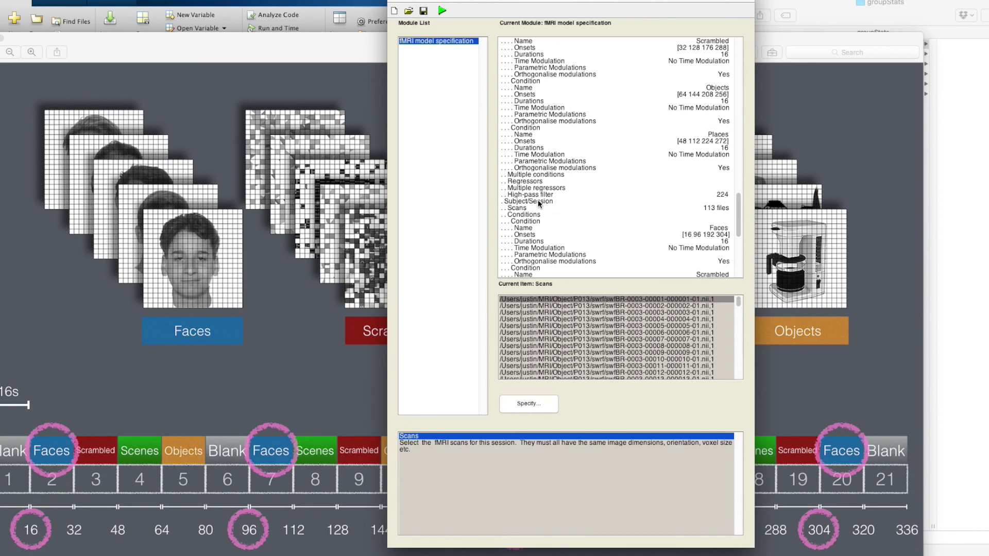
pyautogui.click(530, 208)
pyautogui.click(528, 404)
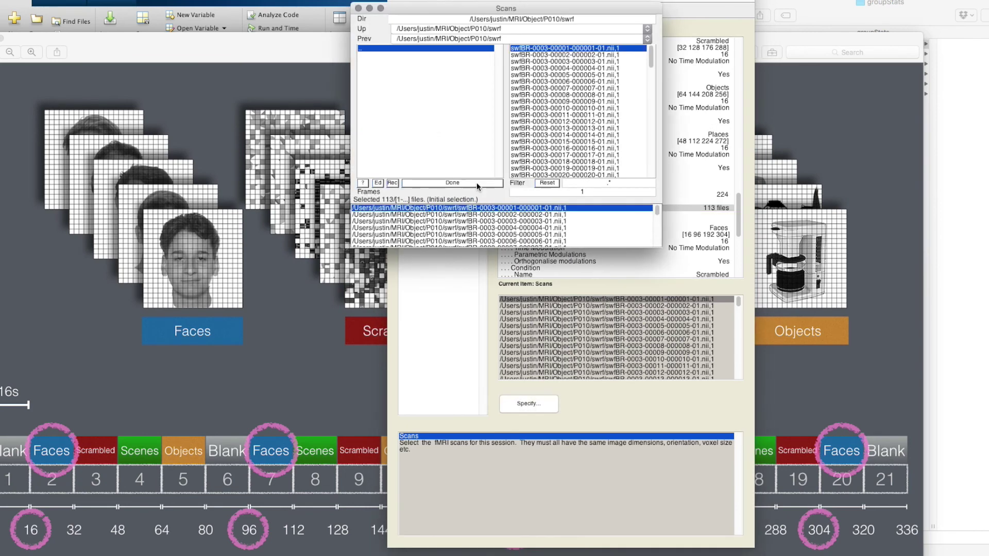
pyautogui.rightClick(446, 218)
pyautogui.click(466, 223)
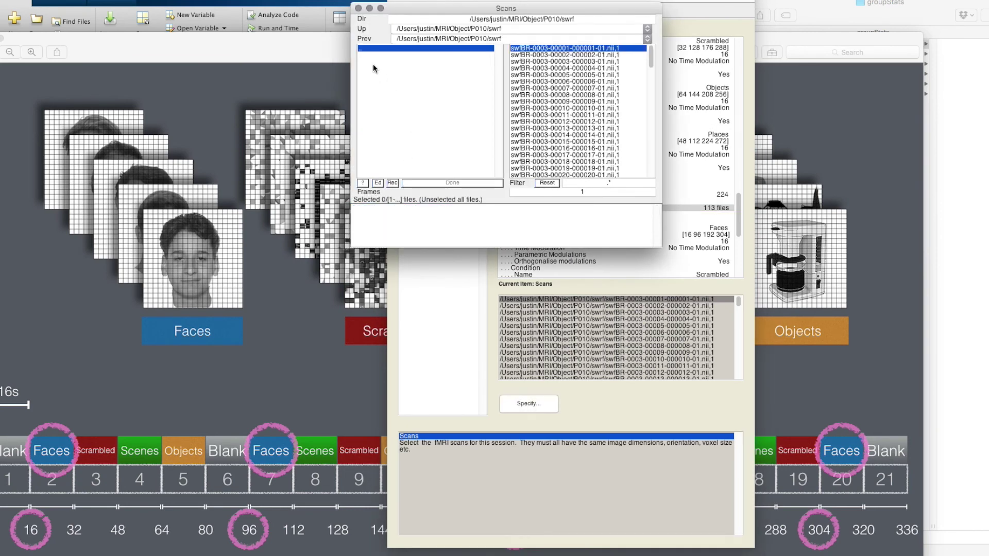
pyautogui.click(369, 49)
pyautogui.click(369, 49)
pyautogui.doubleClick(367, 81)
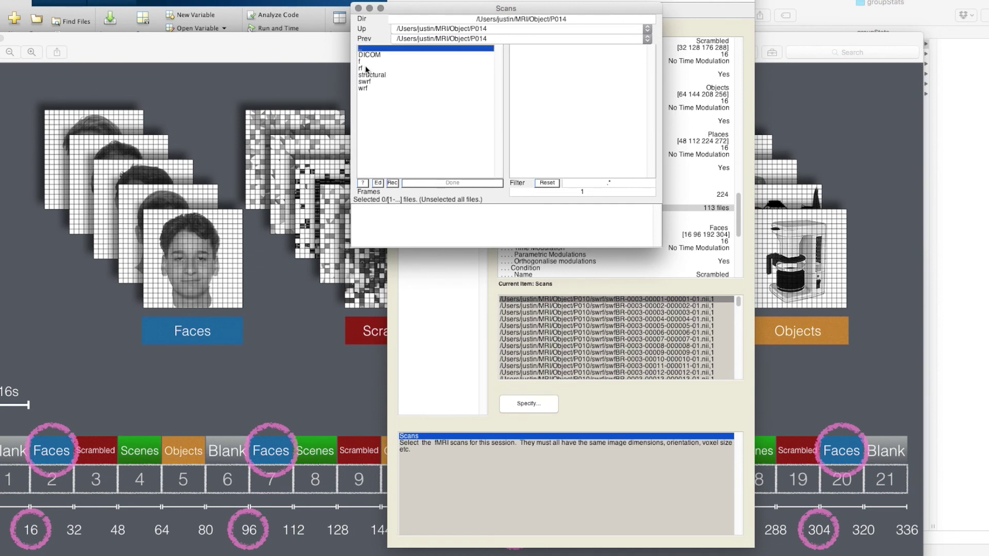
pyautogui.doubleClick(362, 82)
pyautogui.rightClick(533, 51)
pyautogui.click(577, 51)
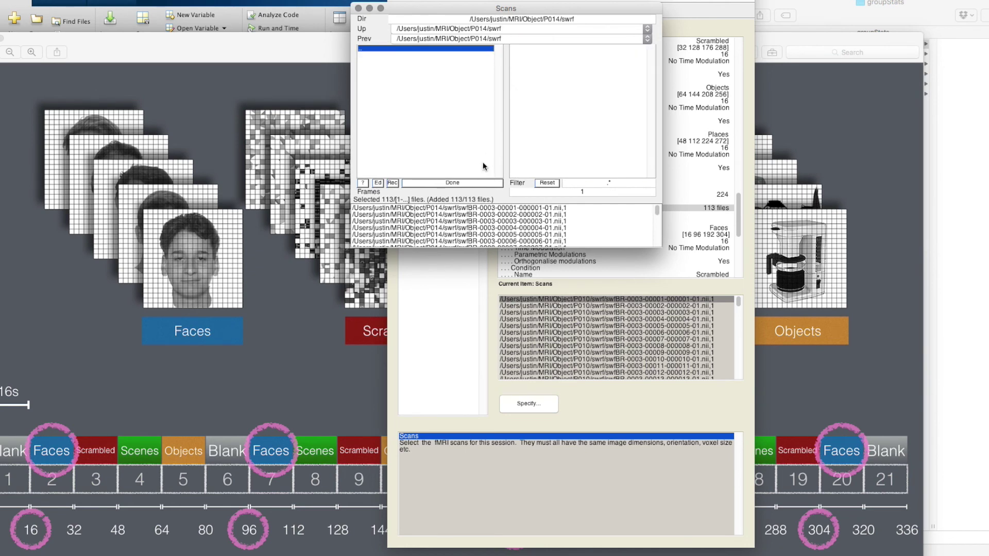
pyautogui.click(452, 183)
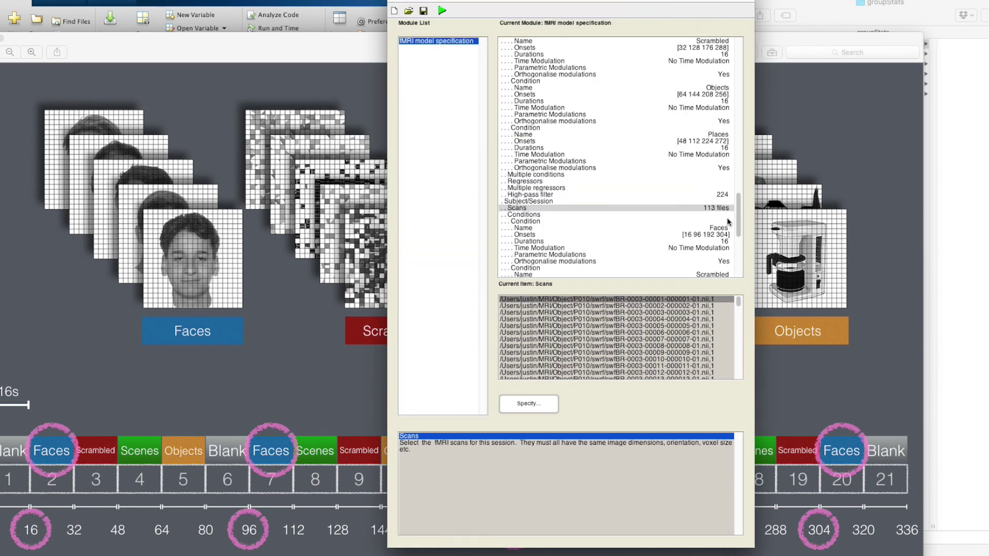
pyautogui.moveTo(738, 215); pyautogui.dragTo(736, 46)
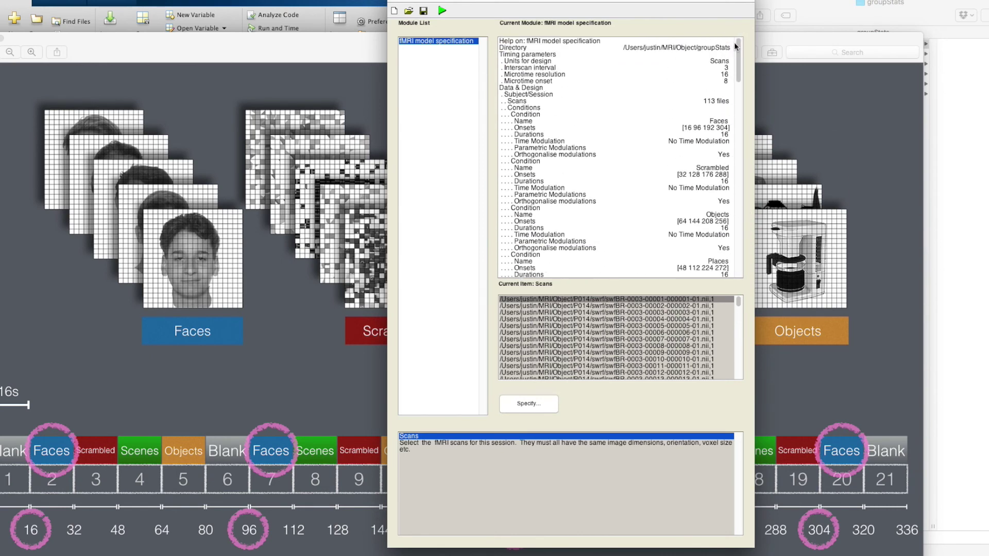
# Save the batch job as group_stats_model_spec
pyautogui.click(424, 11)
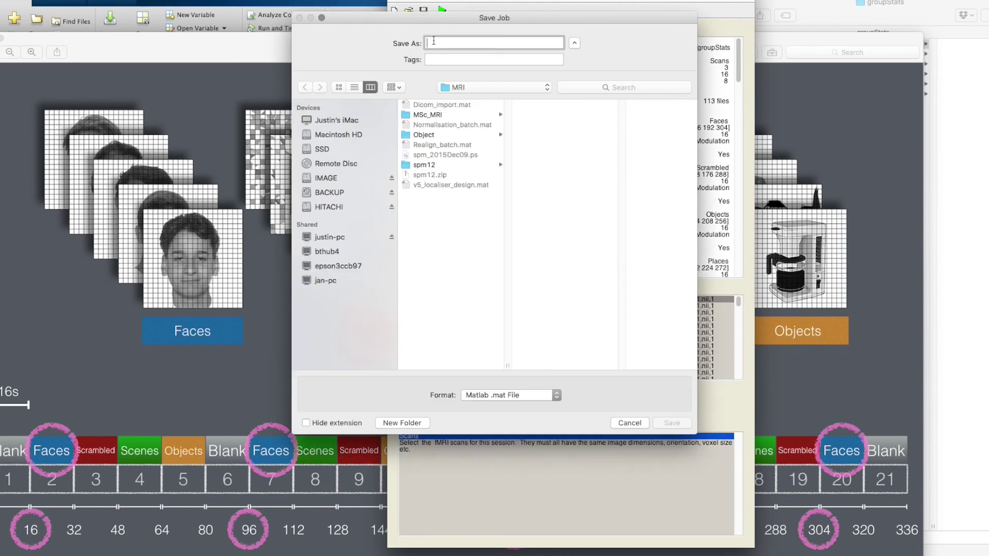
pyautogui.write('group_')
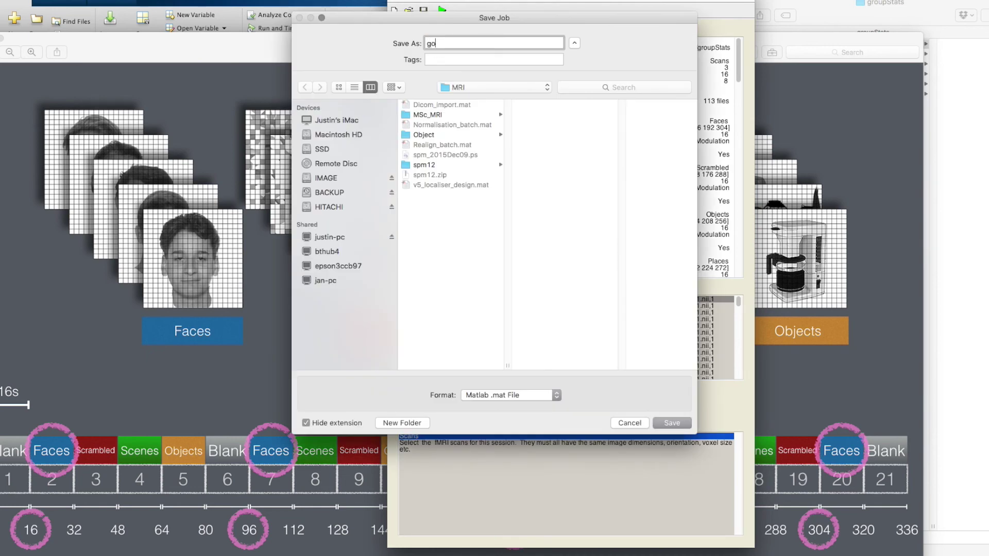
pyautogui.write('stats_model_spec')
pyautogui.press('Return')
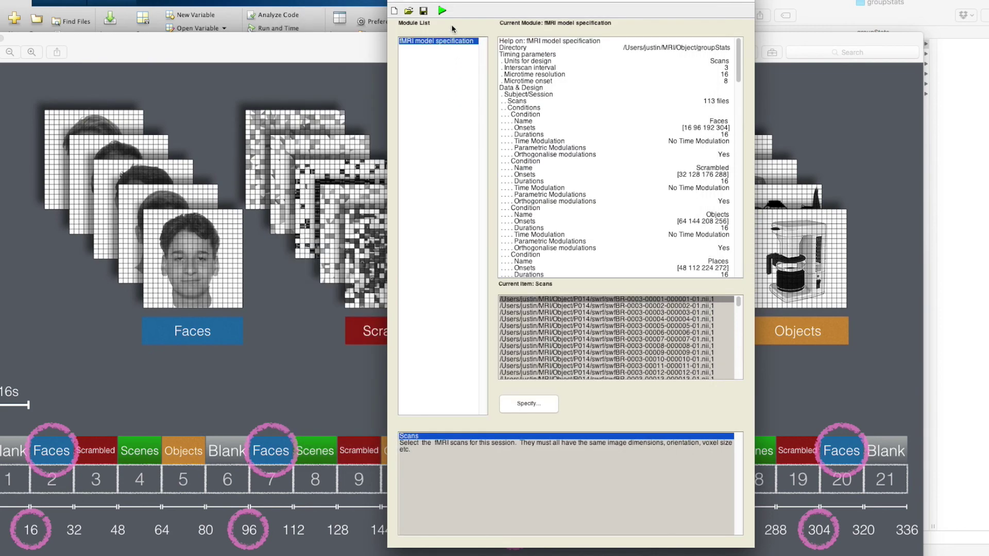
# Run the model specification batch and bring the SPM12 Menu, progress and Graphics windows forward
pyautogui.click(442, 11)
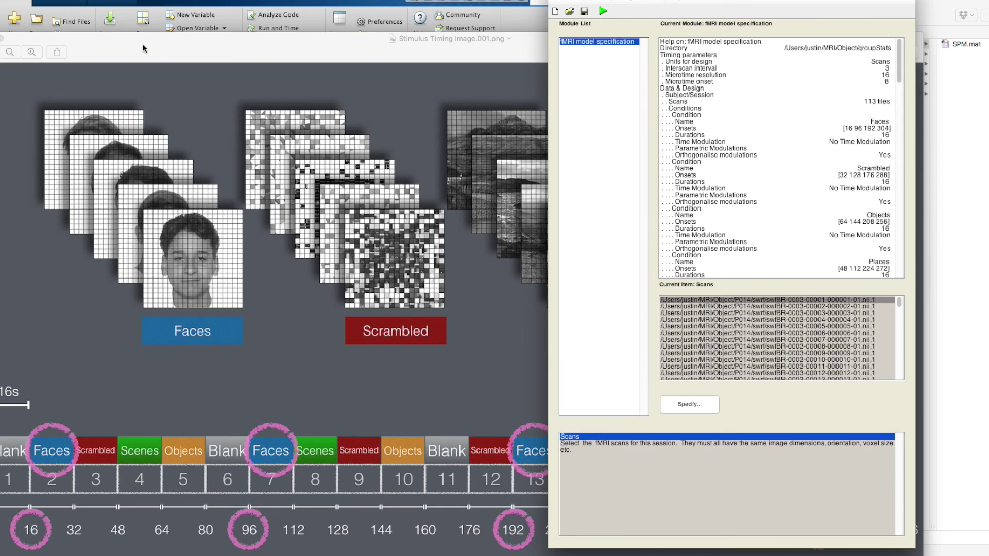
pyautogui.click(62, 0)
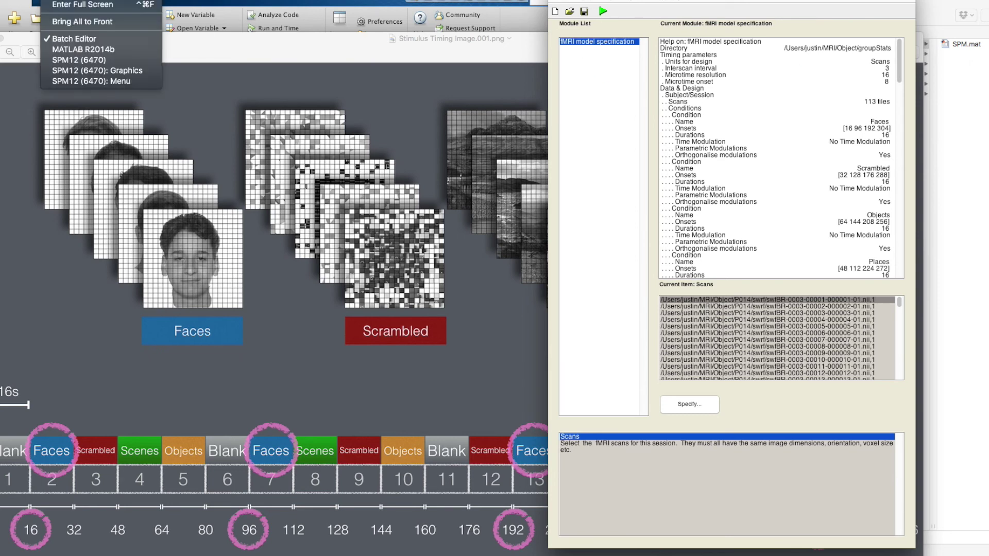
pyautogui.click(95, 82)
pyautogui.click(80, 60)
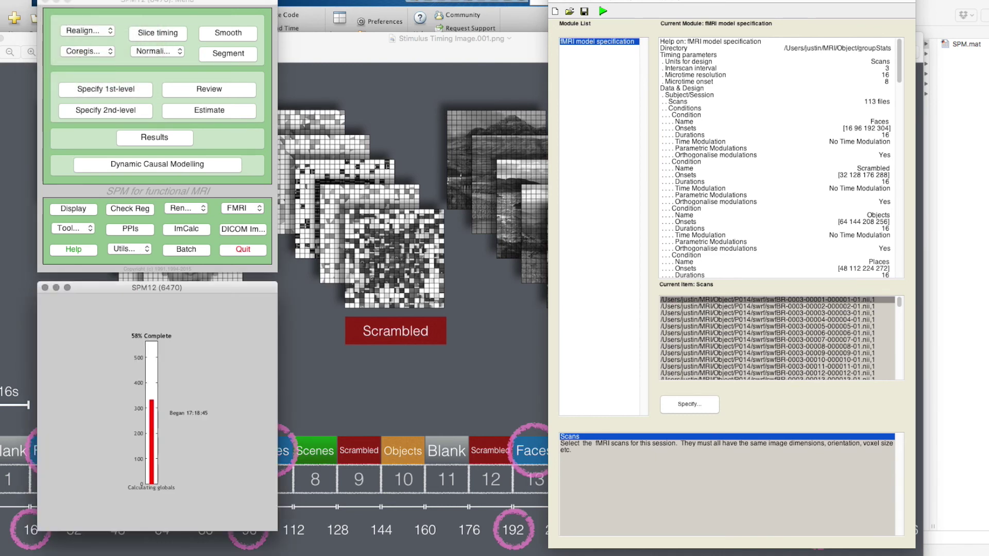
pyautogui.click(77, 0)
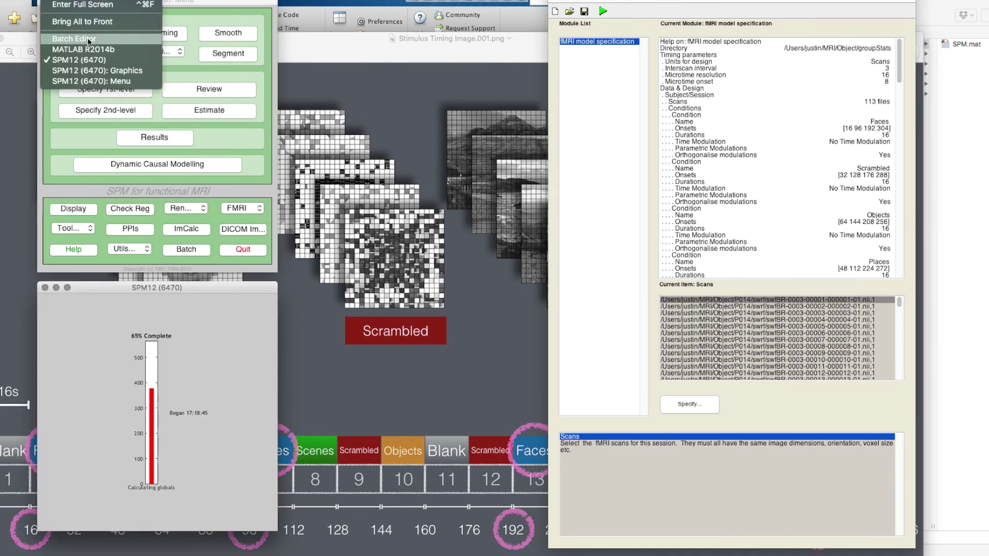
pyautogui.click(91, 70)
pyautogui.moveTo(287, 2); pyautogui.dragTo(367, 3)
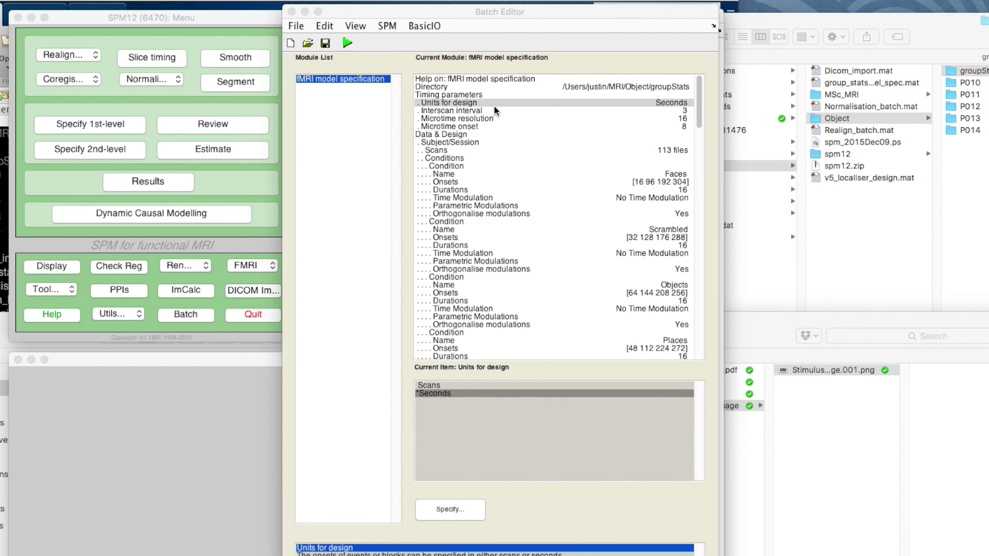
# Confirm units are Seconds, re-run the model specification, and allow overwriting the existing SPM.mat
pyautogui.click(496, 102)
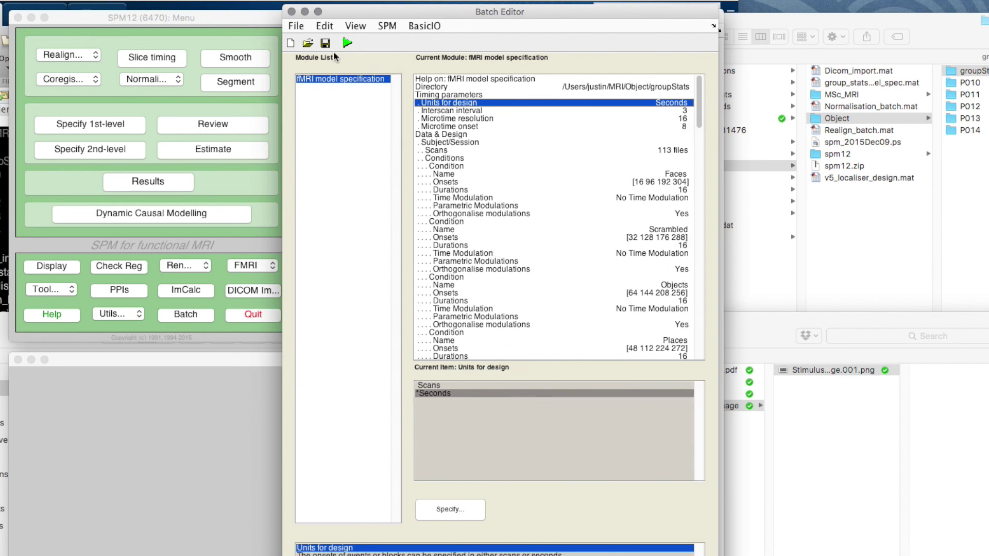
pyautogui.click(347, 43)
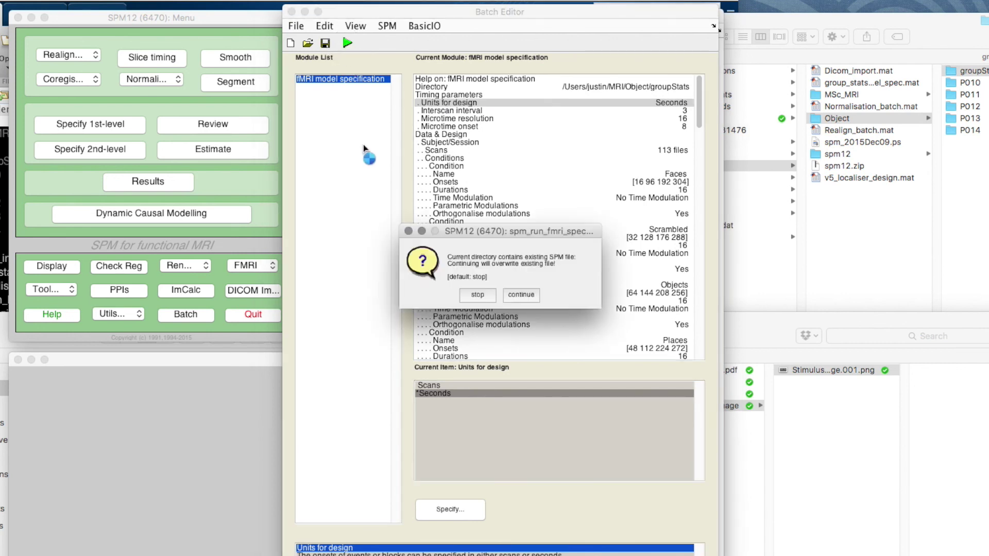
pyautogui.click(518, 293)
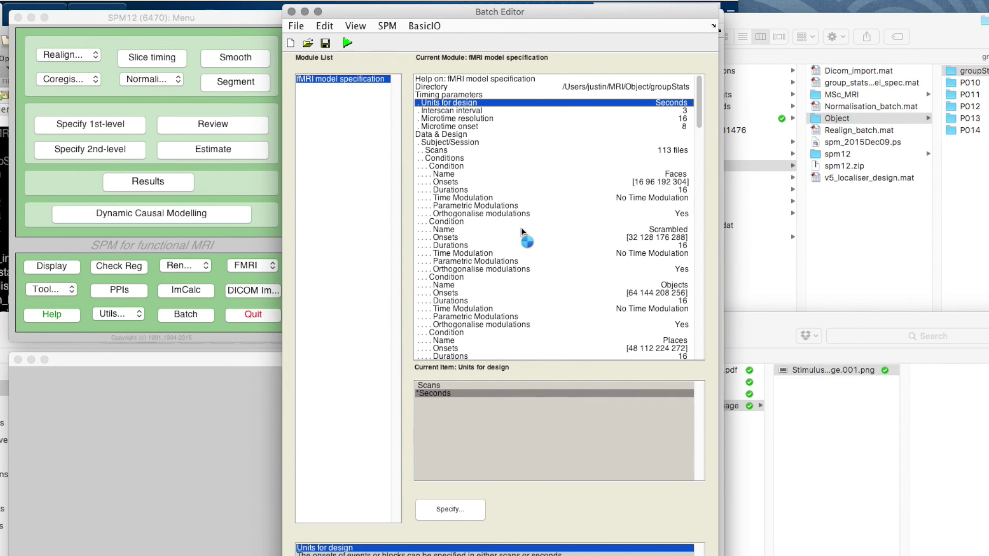